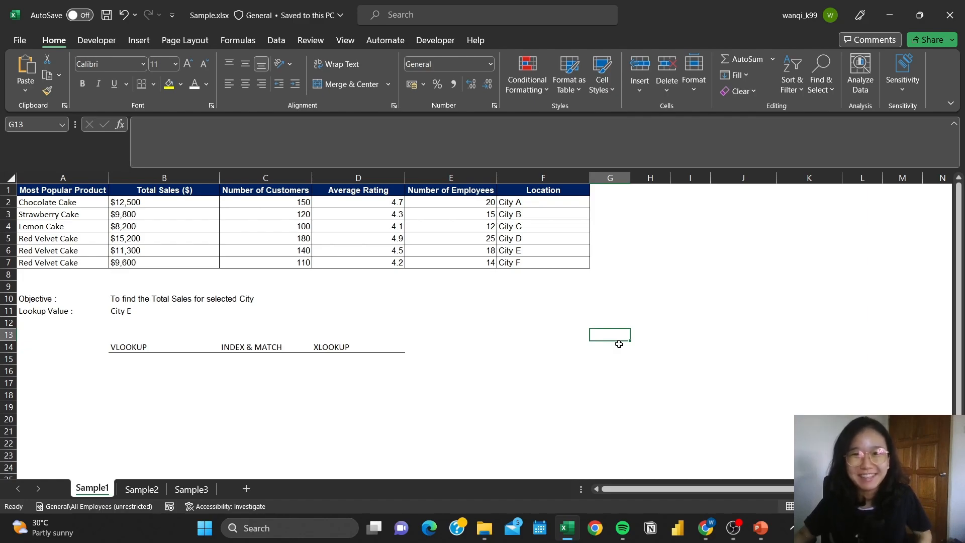
Step: Enter =VLOOKUP(B11,A1:F7,2,FALSE) in cell B15 to look up the selected city's total sales
{"action": "key", "text": "Left"}
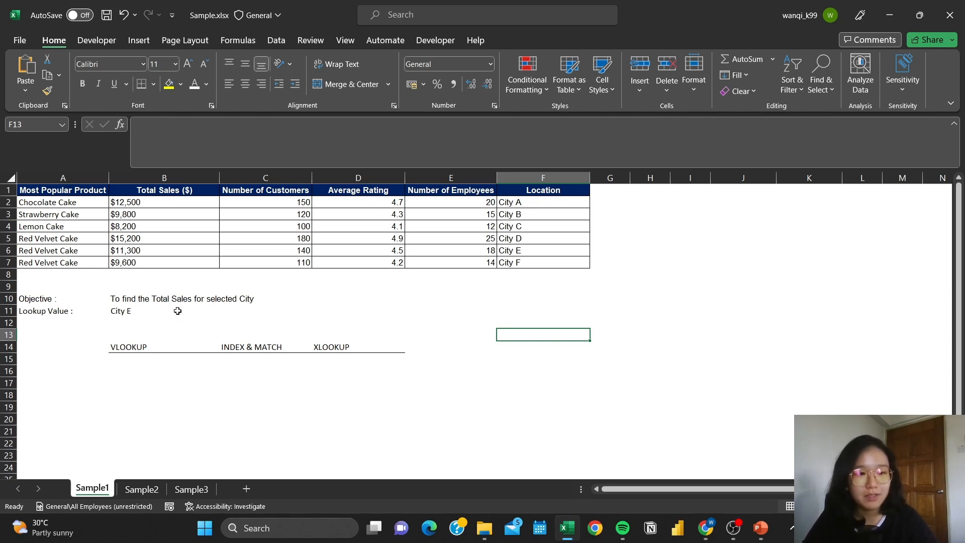
{"action": "left_click", "coordinate": [178, 356]}
{"action": "type", "text": "=vl"}
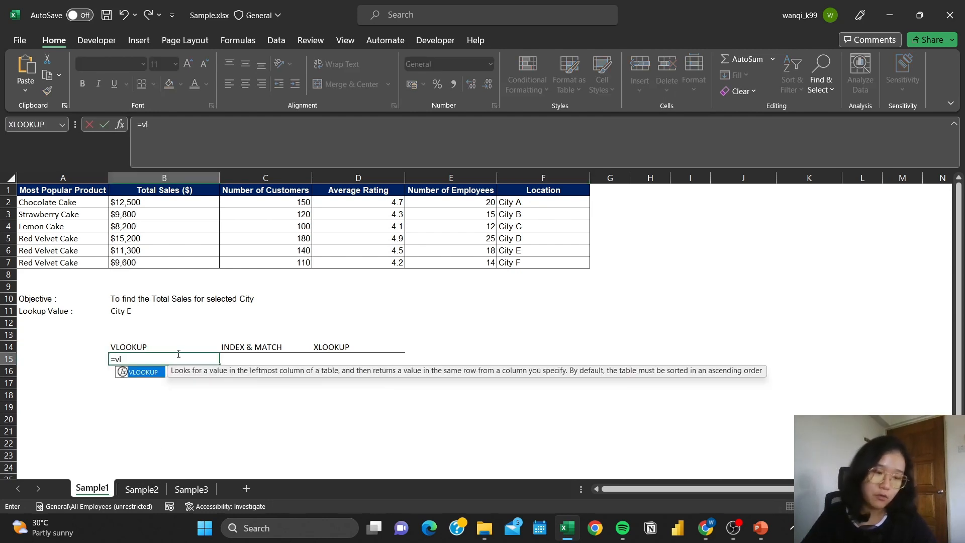
{"action": "key", "text": "Tab"}
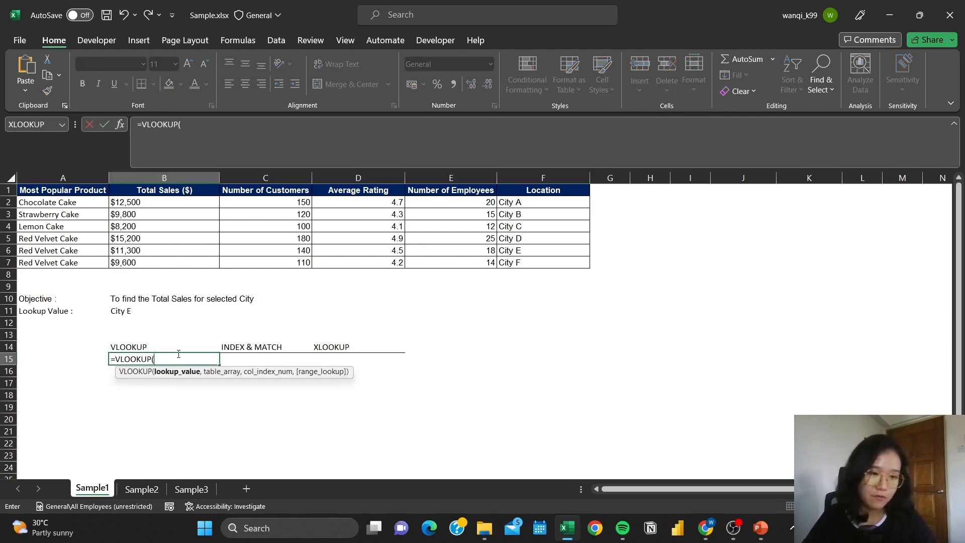
{"action": "left_click", "coordinate": [134, 312]}
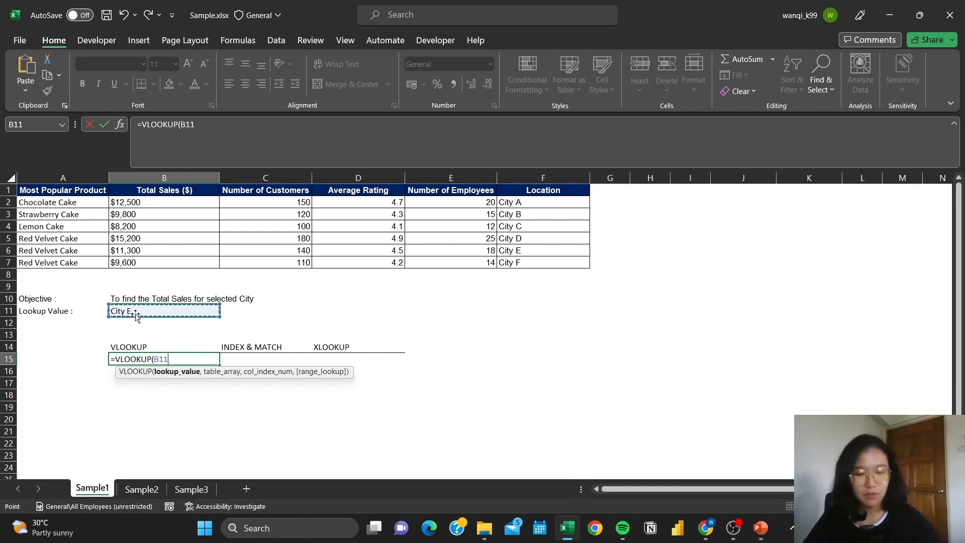
{"action": "type", "text": ","}
{"action": "left_click_drag", "start_coordinate": [81, 191], "coordinate": [525, 262]}
{"action": "type", "text": ","}
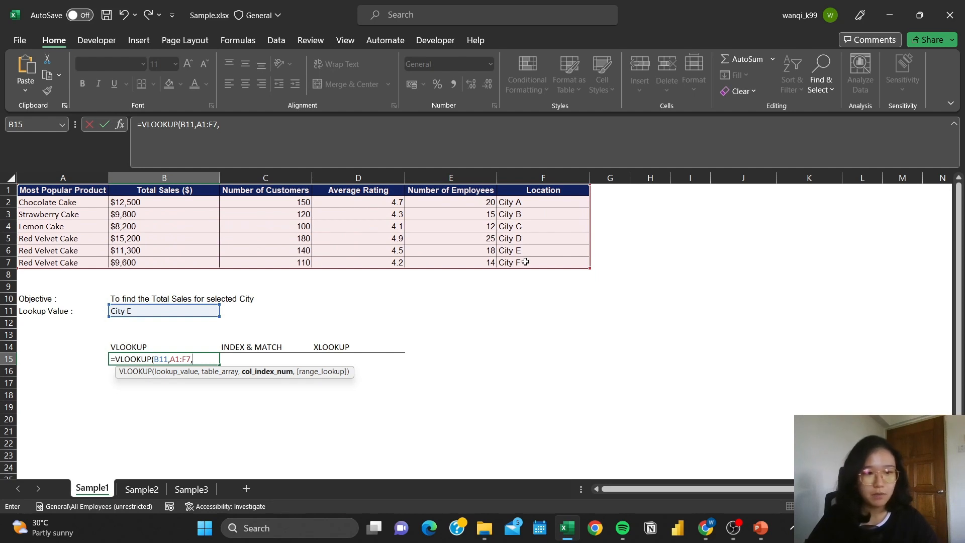
{"action": "type", "text": "2"}
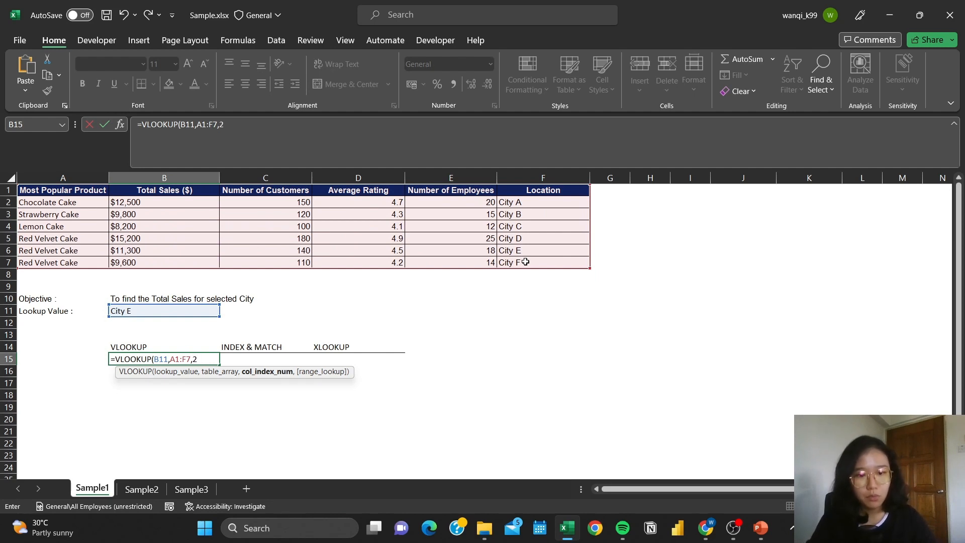
{"action": "type", "text": ","}
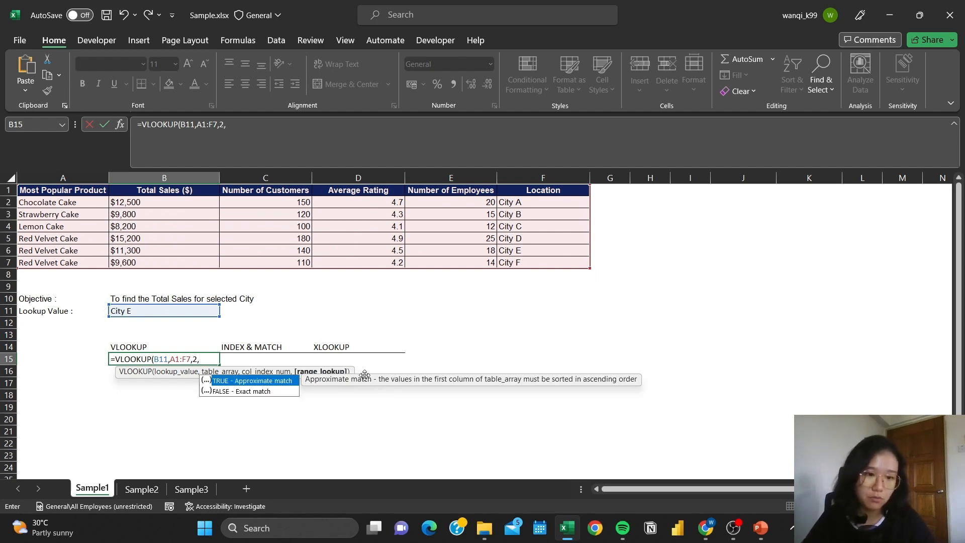
{"action": "left_click", "coordinate": [258, 393]}
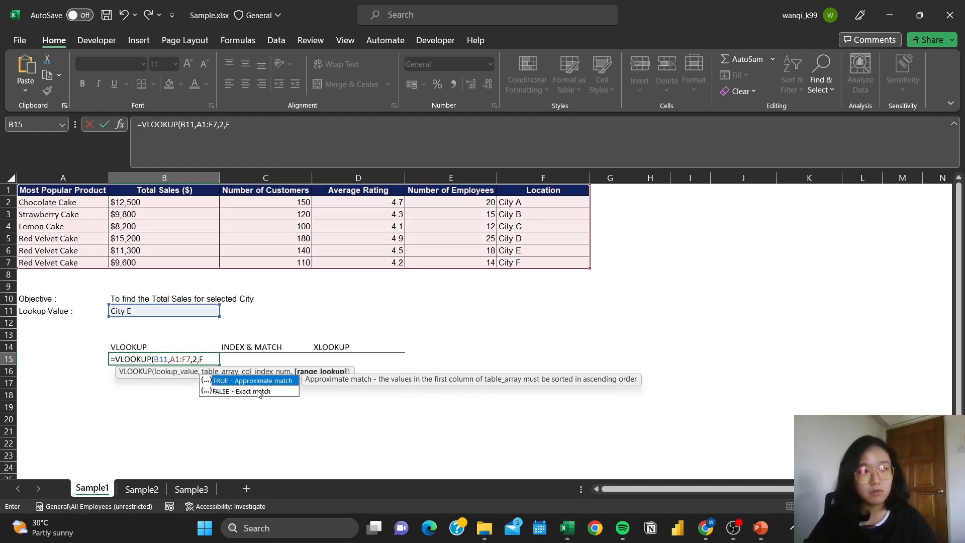
{"action": "type", "text": "FALSE)"}
{"action": "key", "text": "Return"}
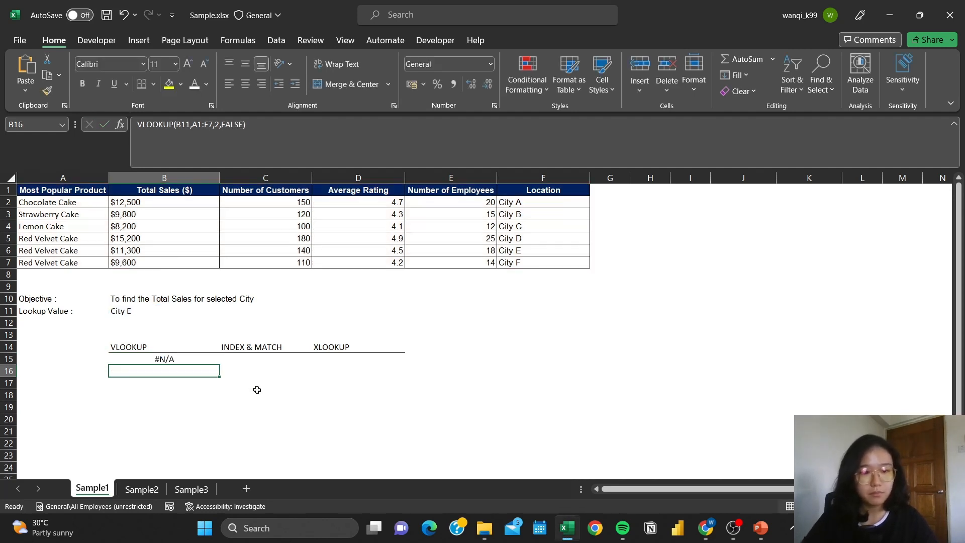
{"action": "left_click", "coordinate": [180, 361]}
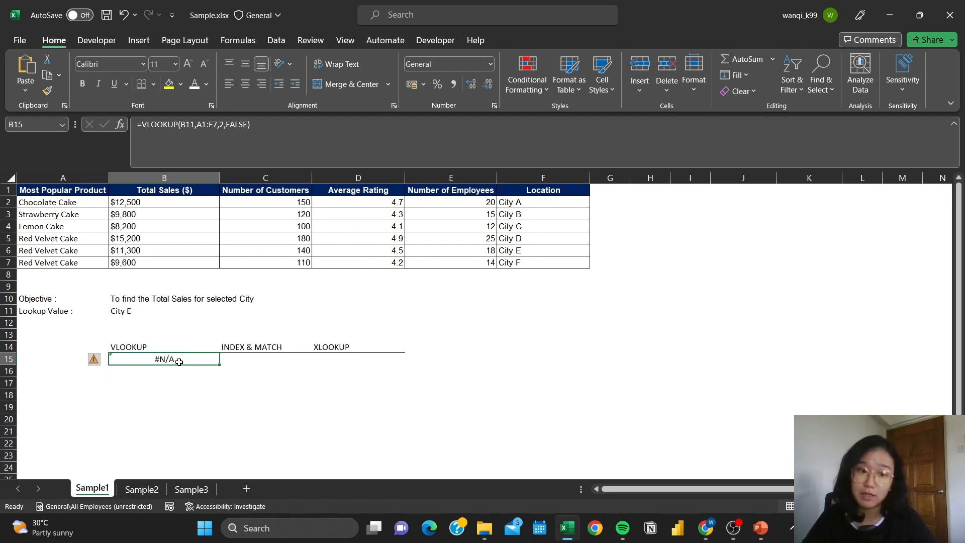
Step: Start an INDEX formula in cell C15 with the Total Sales range B1:B7 as its array
{"action": "left_click", "coordinate": [246, 361]}
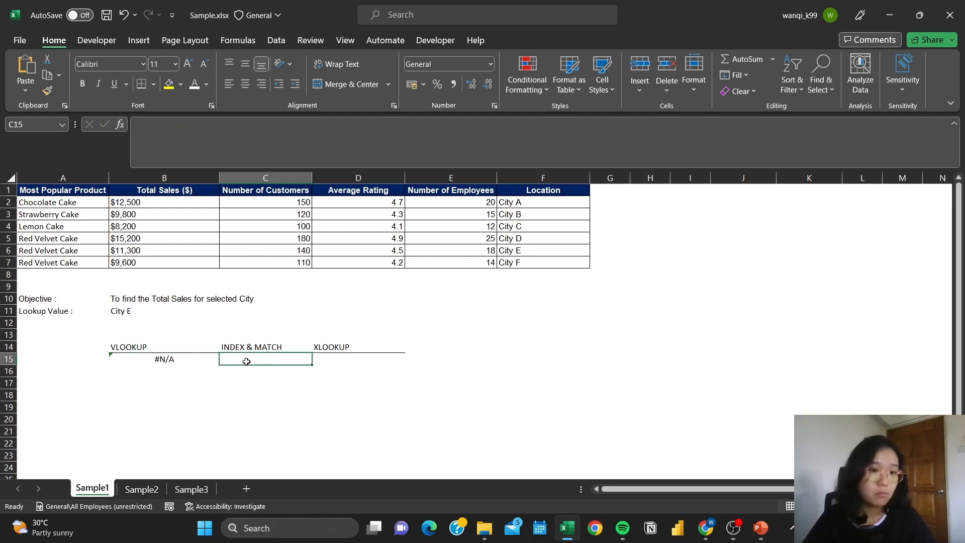
{"action": "type", "text": "=idex"}
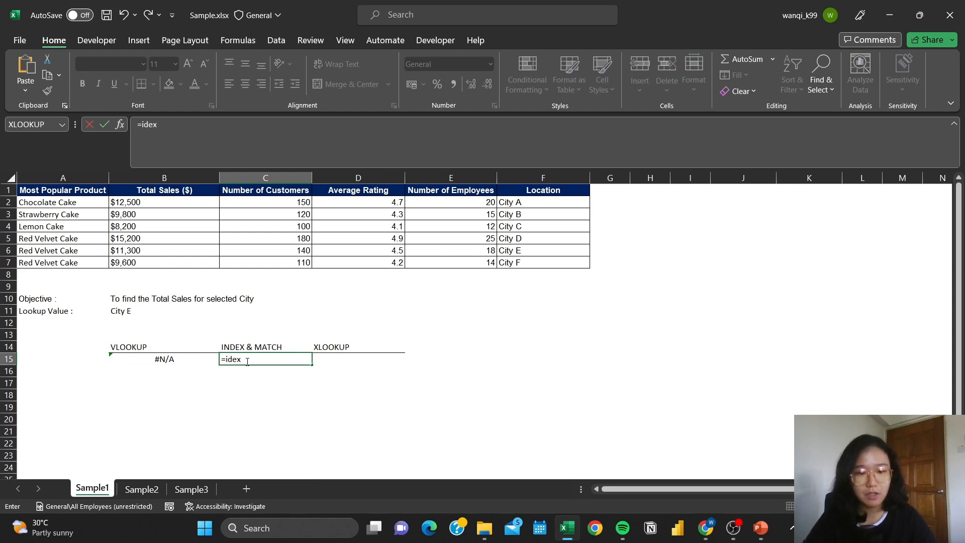
{"action": "key", "text": "BackSpace"}
{"action": "key", "text": "BackSpace"}
{"action": "key", "text": "BackSpace"}
{"action": "type", "text": "ndex"}
{"action": "key", "text": "Tab"}
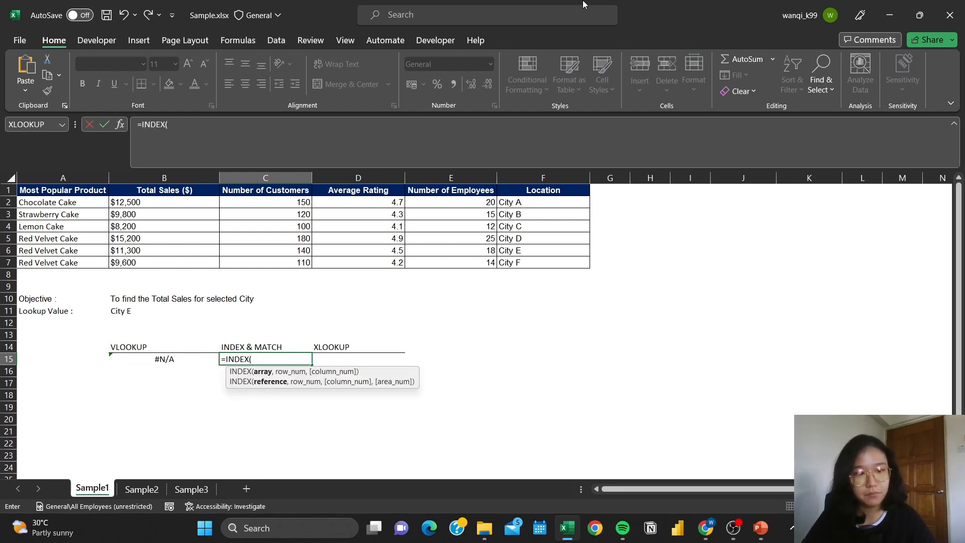
{"action": "left_click_drag", "start_coordinate": [195, 195], "coordinate": [176, 261]}
{"action": "type", "text": ","}
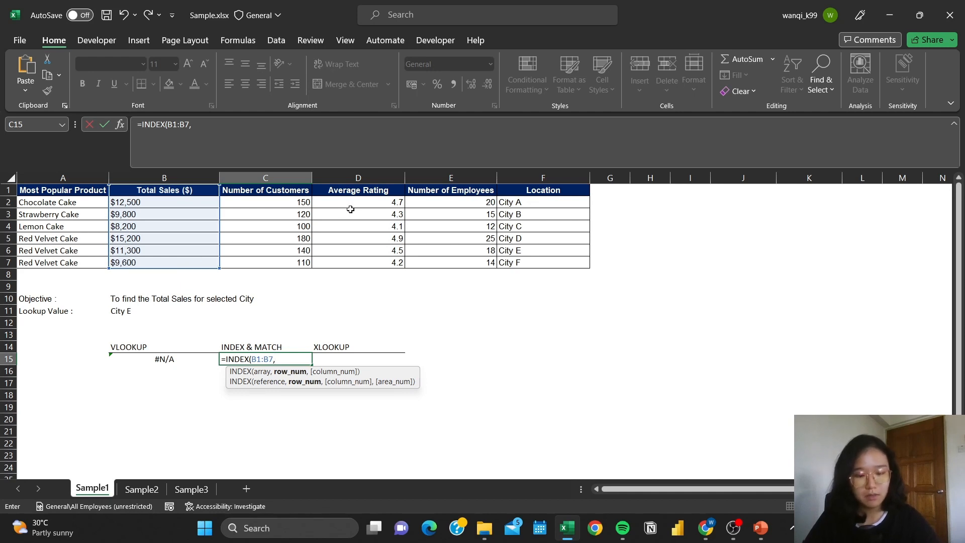
Step: Complete the INDEX formula with MATCH(B11,F1:F7,0) as the row number, matching the city exactly in the Location column
{"action": "type", "text": "mat"}
{"action": "key", "text": "Tab"}
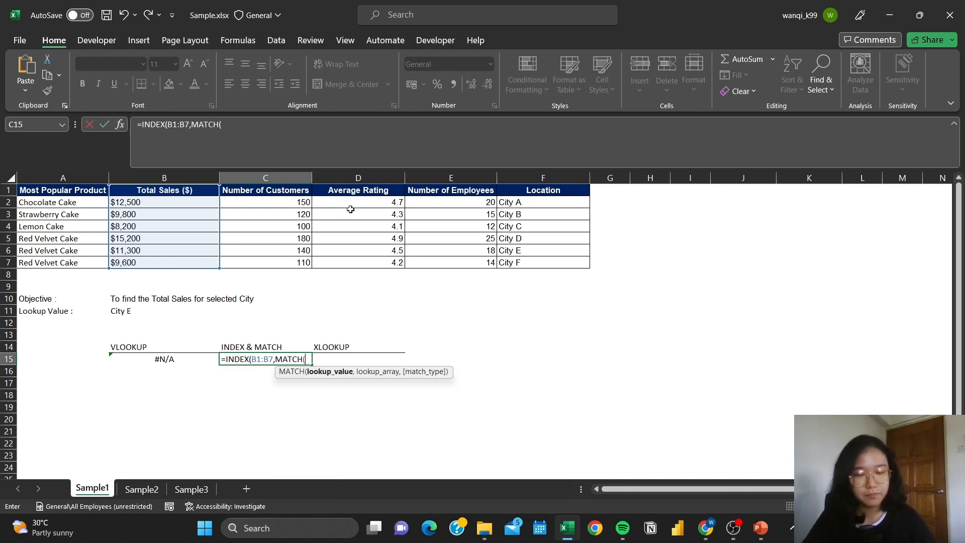
{"action": "left_click", "coordinate": [154, 314]}
{"action": "type", "text": ","}
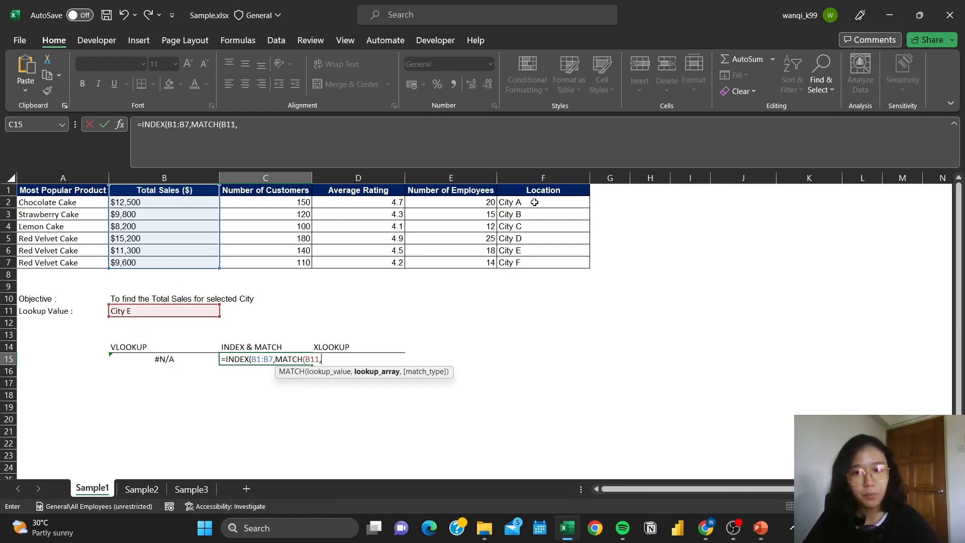
{"action": "left_click_drag", "start_coordinate": [550, 190], "coordinate": [558, 261]}
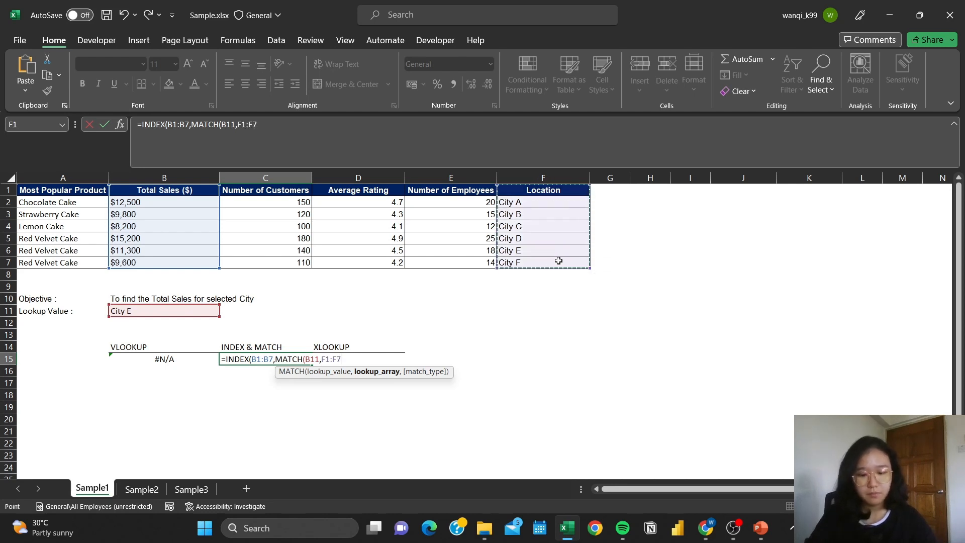
{"action": "type", "text": ","}
{"action": "key", "text": "Down"}
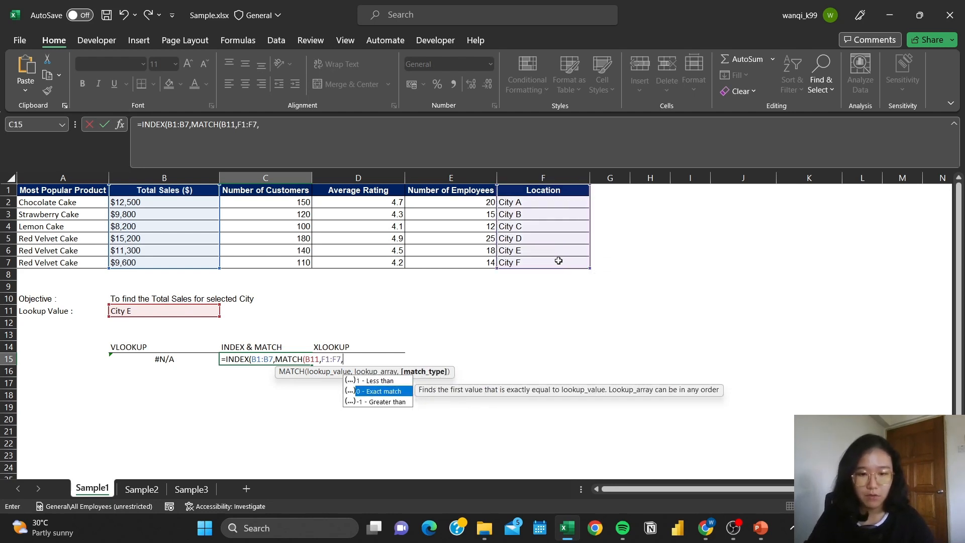
{"action": "type", "text": "0))"}
{"action": "key", "text": "Return"}
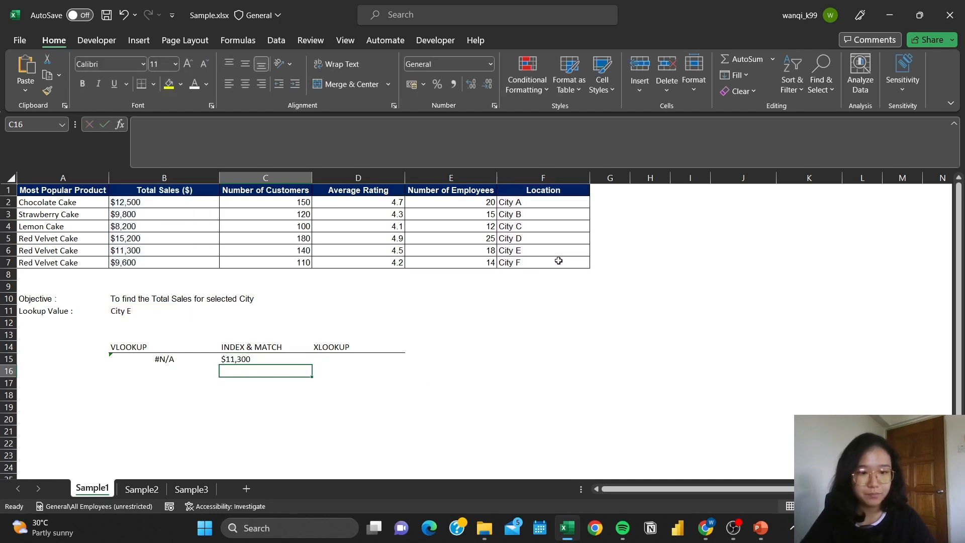
{"action": "left_click", "coordinate": [259, 358]}
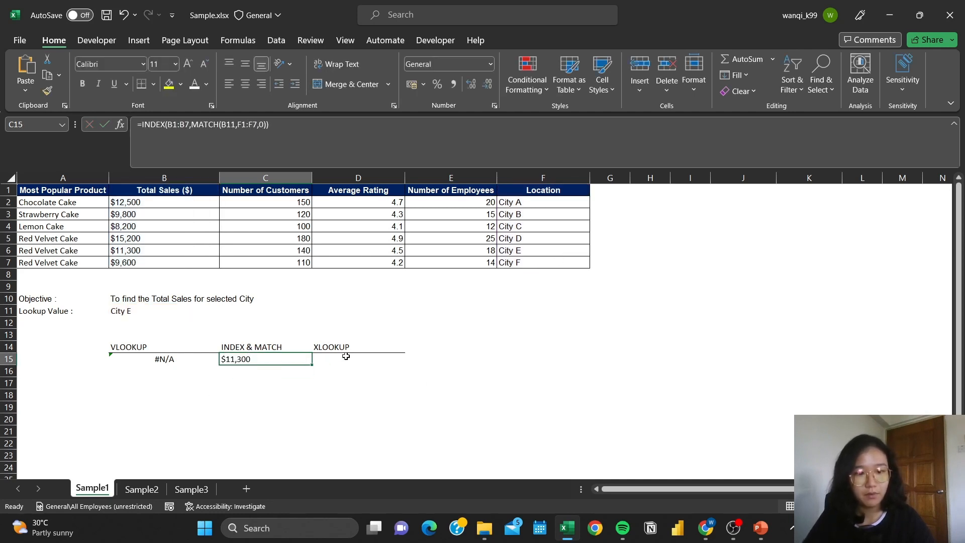
Step: Enter =XLOOKUP(B11,F1:F7,B1:B7) in cell D15 to return the selected city's total sales, and check it against the table
{"action": "left_click", "coordinate": [348, 356]}
{"action": "type", "text": "=xlo"}
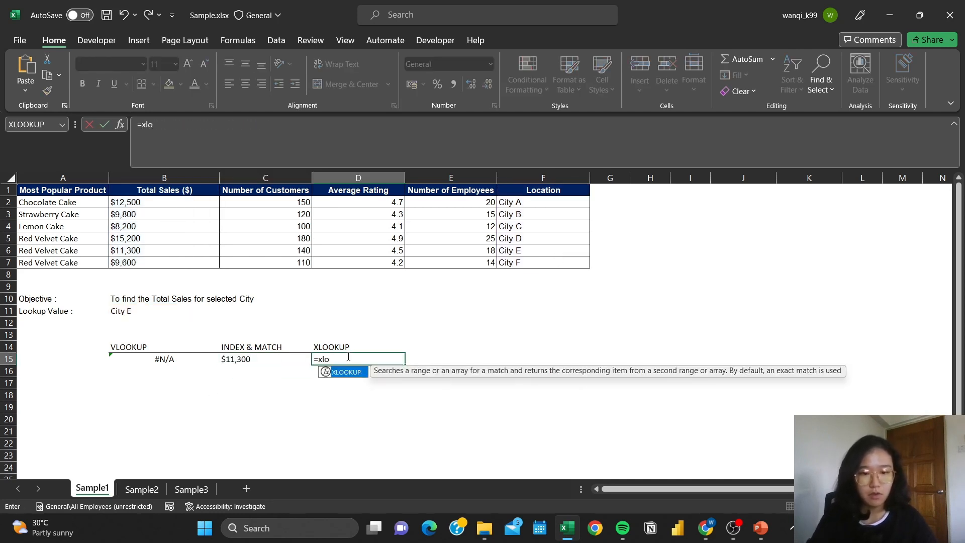
{"action": "key", "text": "Tab"}
{"action": "left_click", "coordinate": [150, 312]}
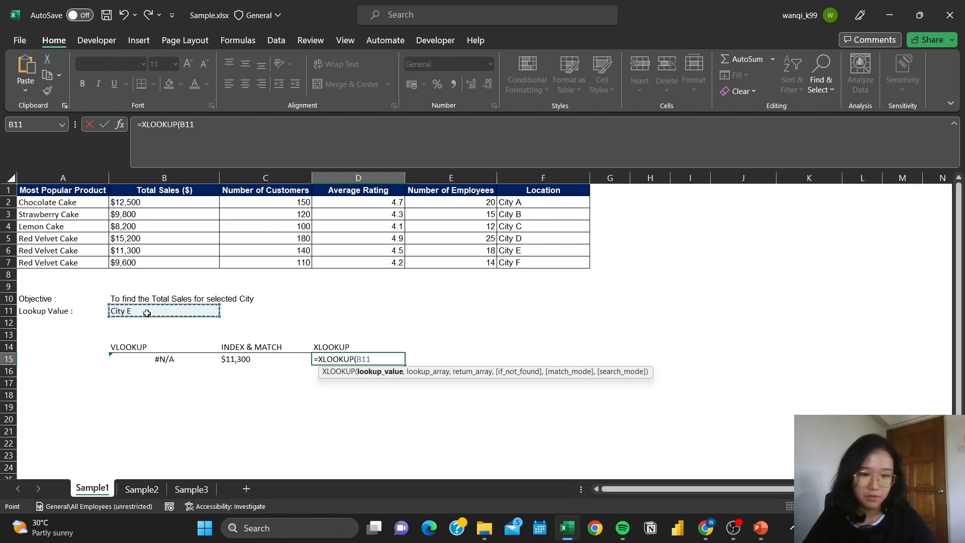
{"action": "type", "text": ","}
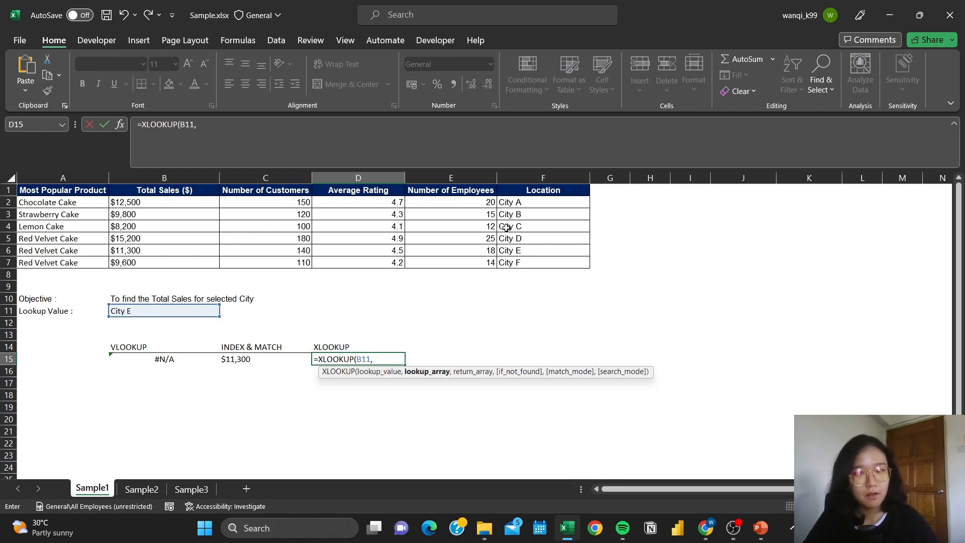
{"action": "left_click_drag", "start_coordinate": [536, 191], "coordinate": [536, 262]}
{"action": "type", "text": ","}
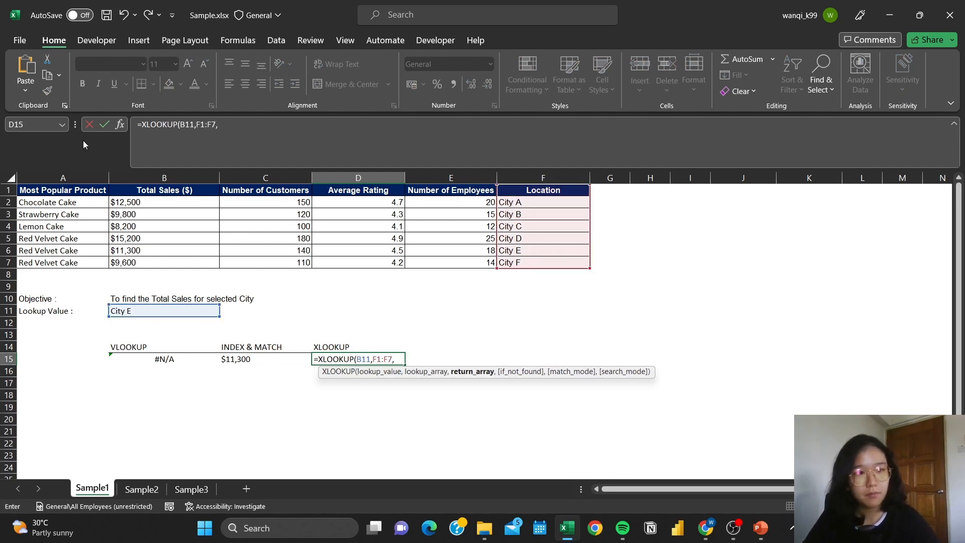
{"action": "left_click_drag", "start_coordinate": [179, 191], "coordinate": [190, 267]}
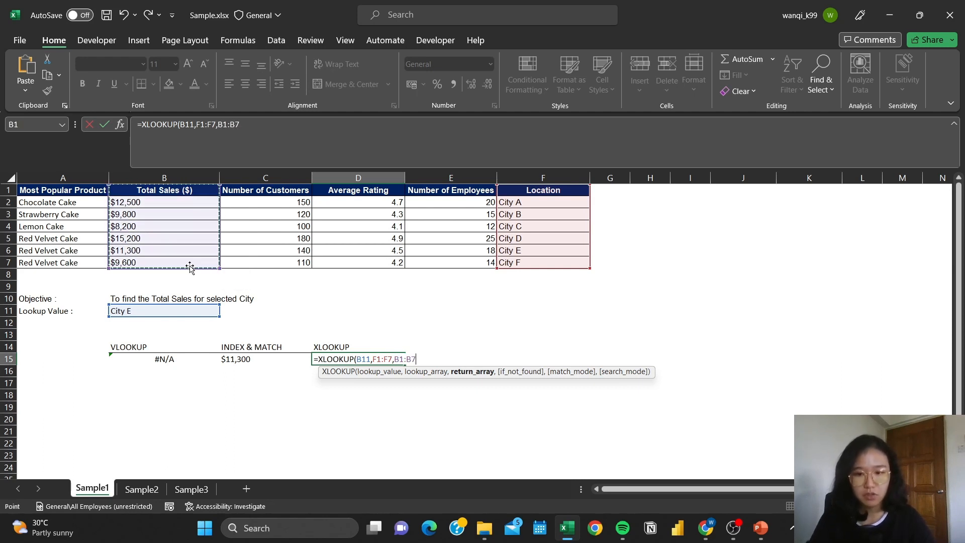
{"action": "type", "text": ")"}
{"action": "key", "text": "Return"}
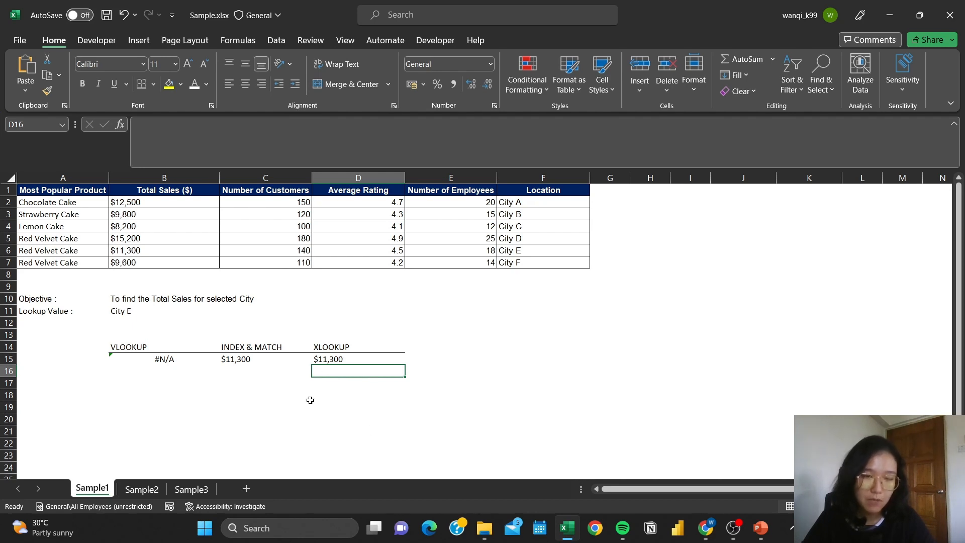
{"action": "left_click", "coordinate": [167, 249]}
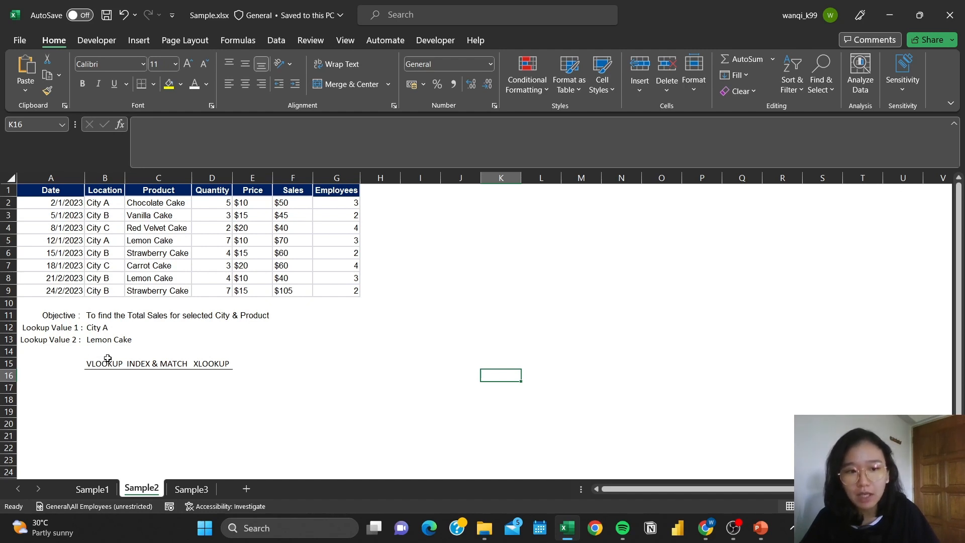
Step: Start a VLOOKUP formula in cell B16 with the combined city and product, B12&B13, as its lookup value
{"action": "left_click", "coordinate": [103, 376]}
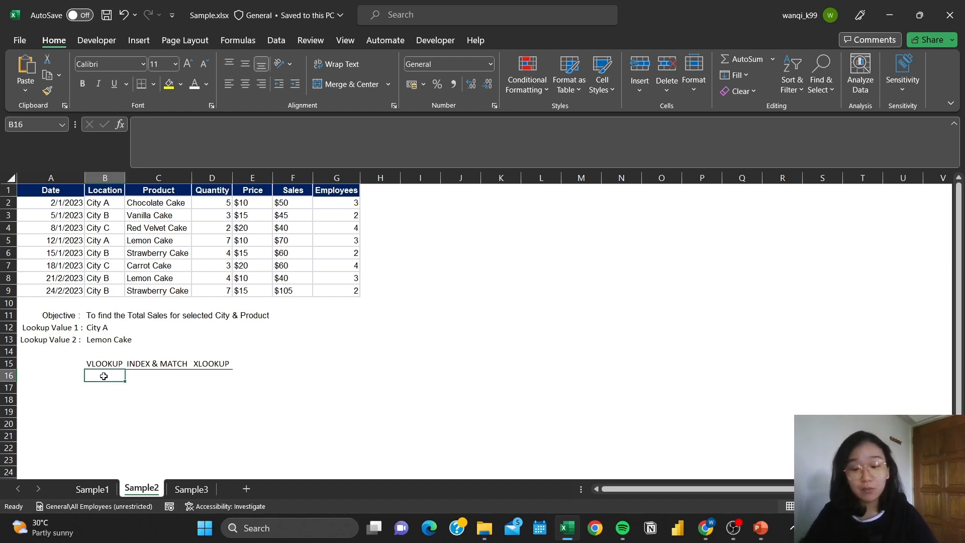
{"action": "type", "text": "=v,"}
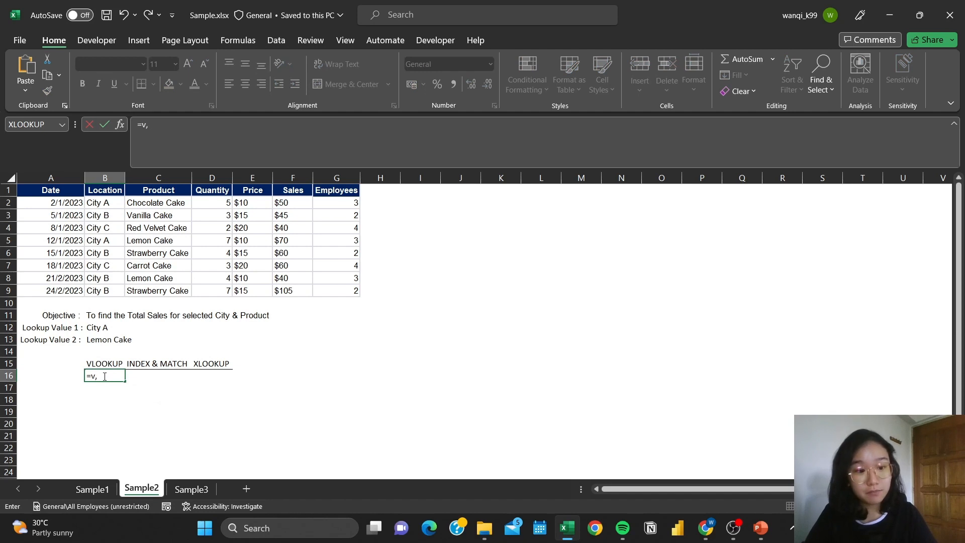
{"action": "key", "text": "BackSpace"}
{"action": "type", "text": "l"}
{"action": "key", "text": "Tab"}
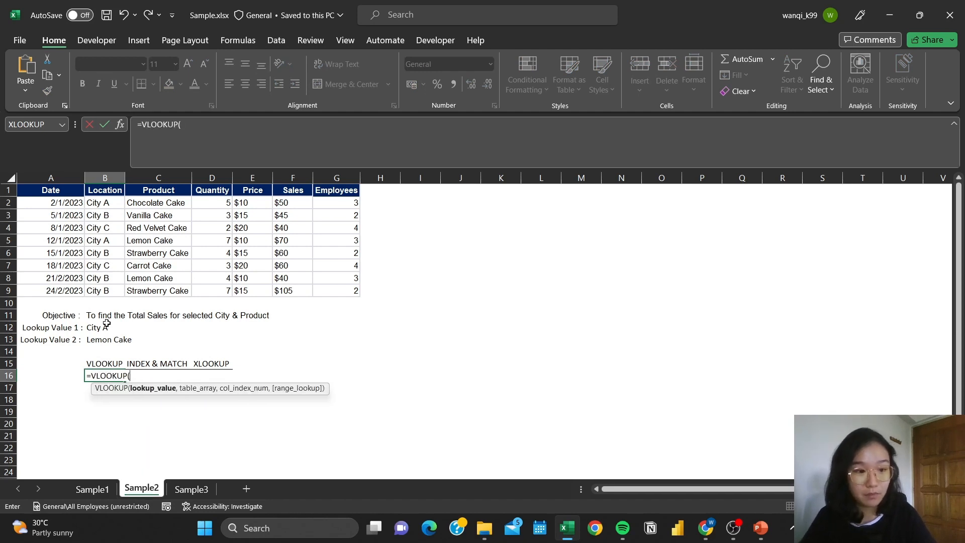
{"action": "left_click", "coordinate": [104, 325]}
{"action": "type", "text": "&"}
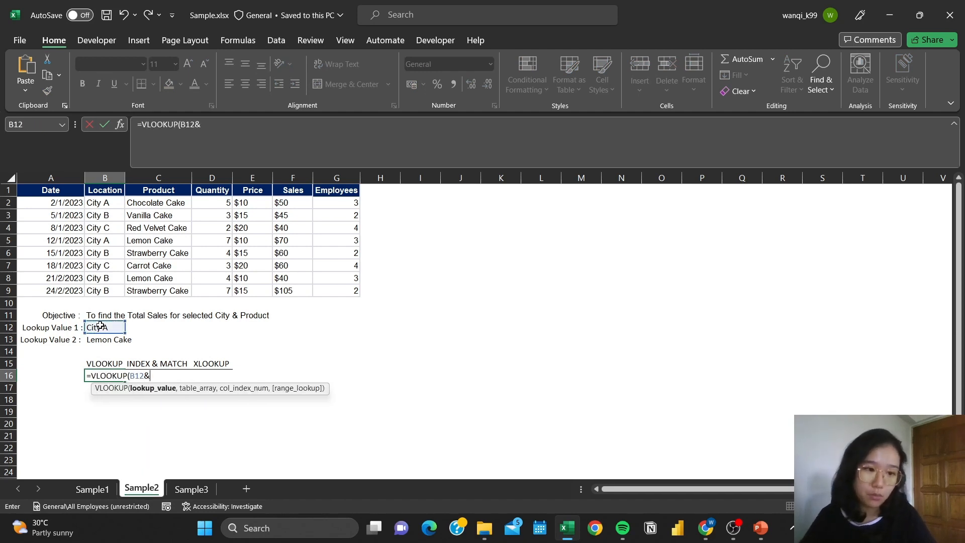
{"action": "left_click", "coordinate": [108, 340]}
{"action": "type", "text": ","}
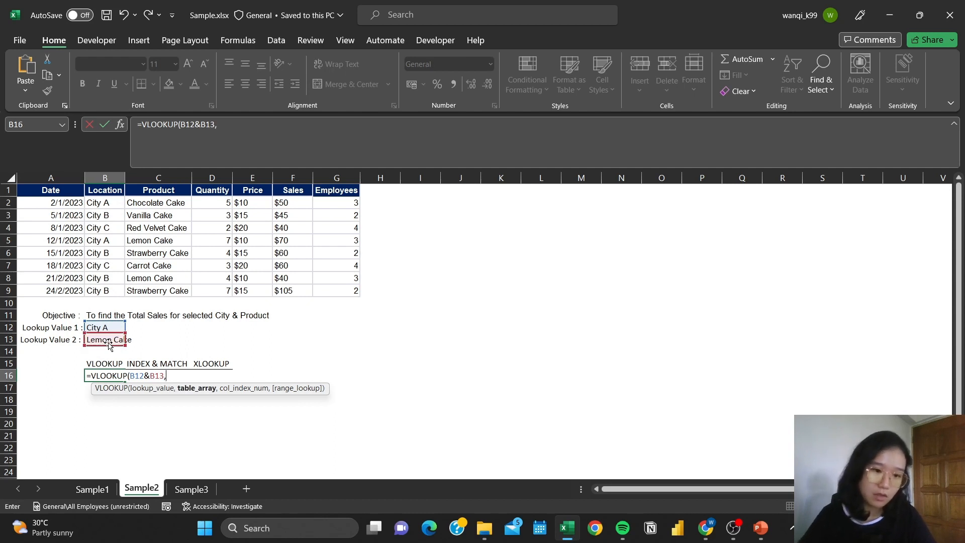
Step: Complete the VLOOKUP formula with table array A1:G9, column index 6 and FALSE for an exact match
{"action": "left_click_drag", "start_coordinate": [60, 193], "coordinate": [343, 287]}
{"action": "type", "text": ","}
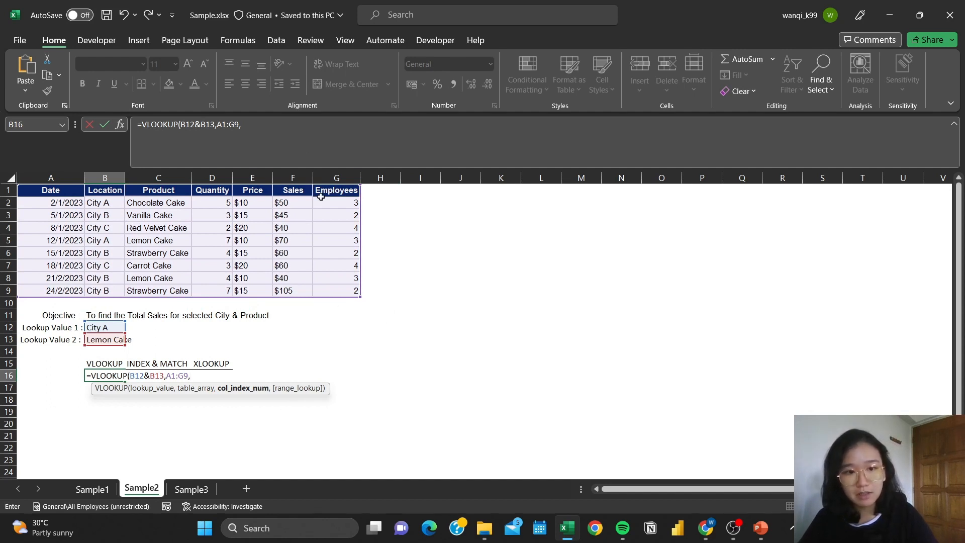
{"action": "type", "text": "6"}
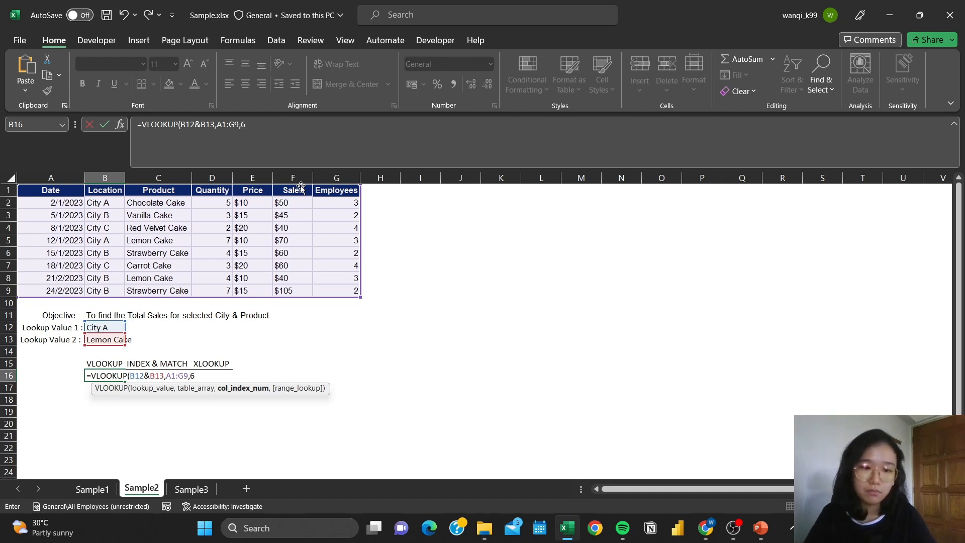
{"action": "type", "text": ","}
{"action": "type", "text": "FALSE)"}
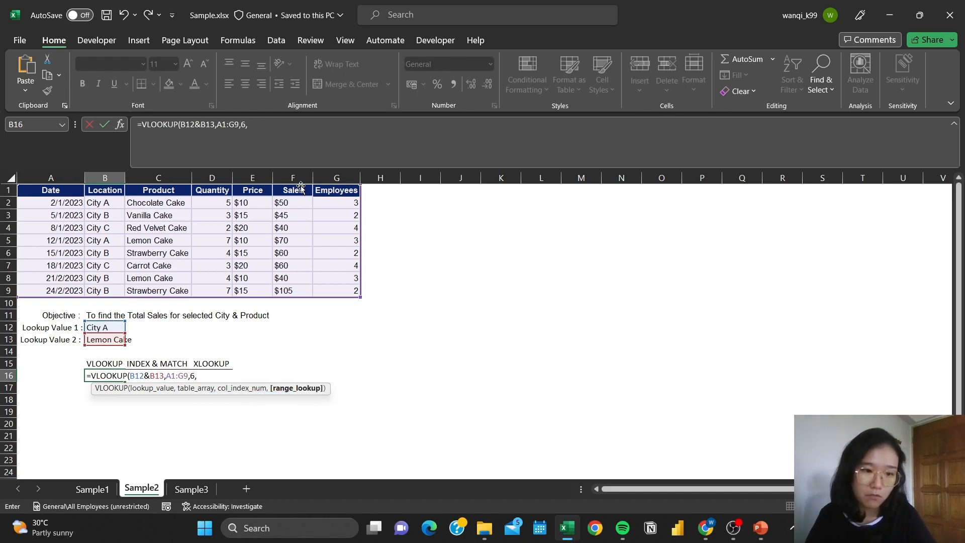
{"action": "key", "text": "Return"}
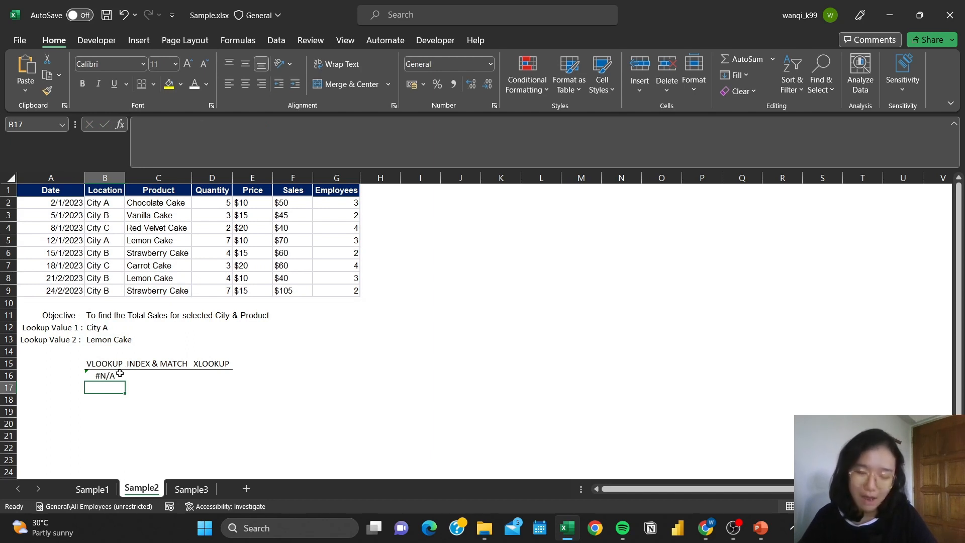
Step: Start an INDEX formula in cell C16 with the Sales range F1:F9 as its array
{"action": "left_click", "coordinate": [142, 373]}
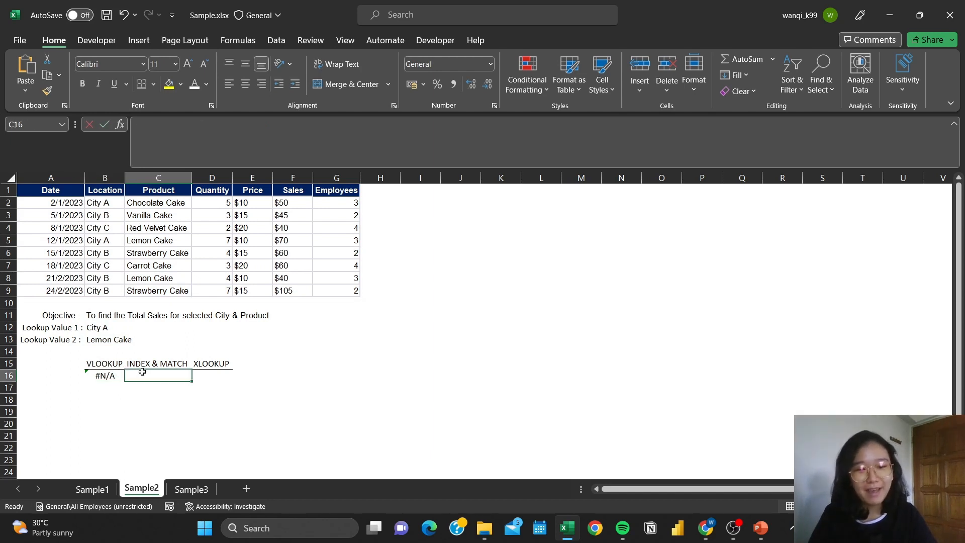
{"action": "type", "text": "=index"}
{"action": "key", "text": "Tab"}
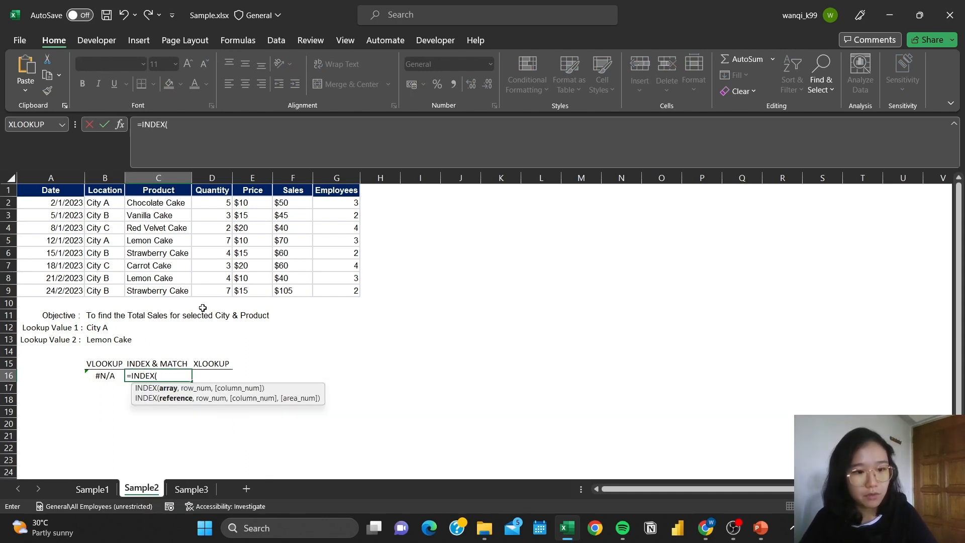
{"action": "left_click_drag", "start_coordinate": [297, 189], "coordinate": [302, 285]}
Step: Nest a MATCH function as the INDEX row number, with B12&B13 as its lookup value
{"action": "type", "text": ",match"}
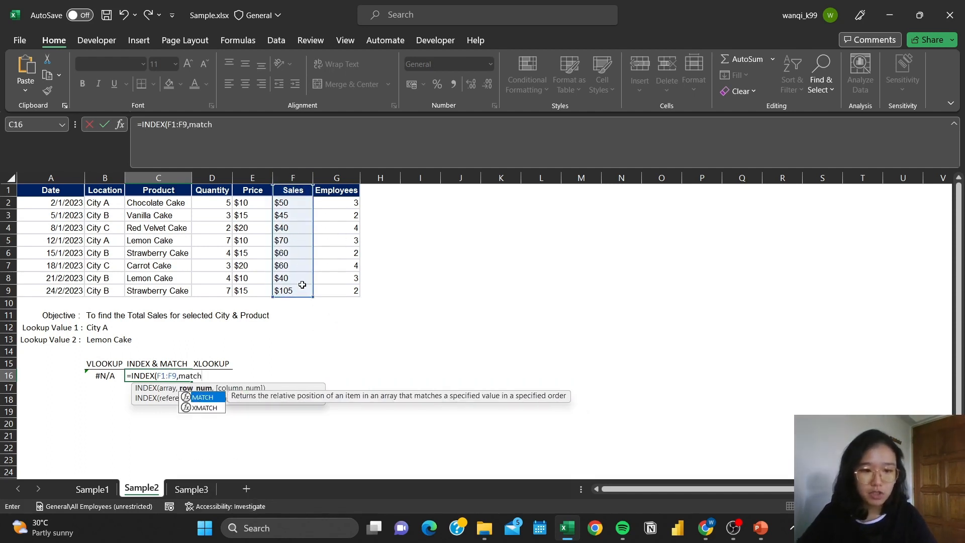
{"action": "key", "text": "Tab"}
{"action": "left_click", "coordinate": [110, 329]}
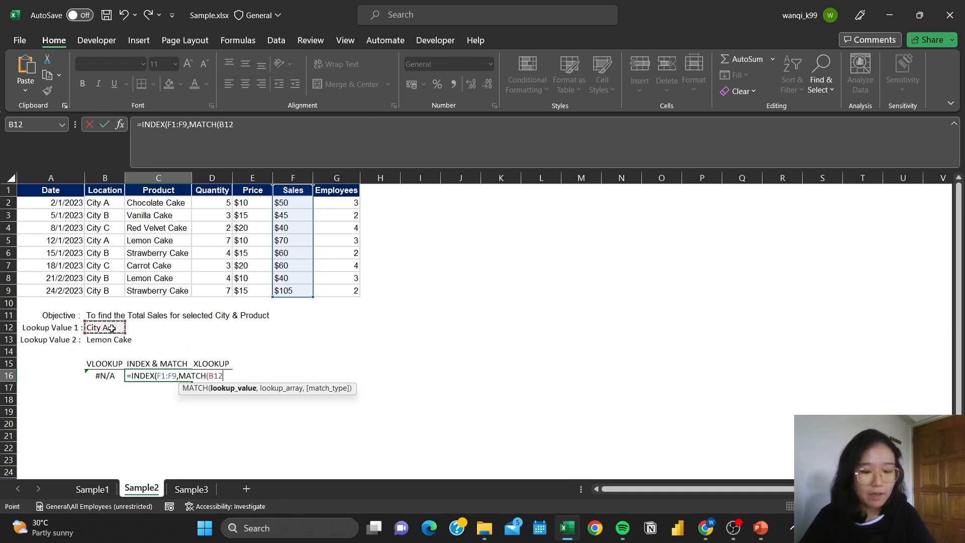
{"action": "type", "text": "&"}
{"action": "left_click", "coordinate": [111, 338]}
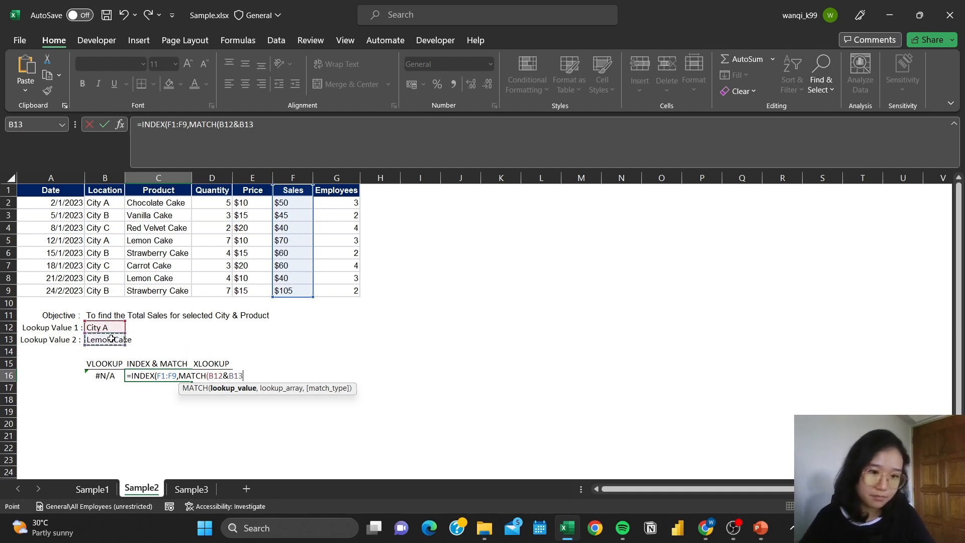
{"action": "type", "text": ","}
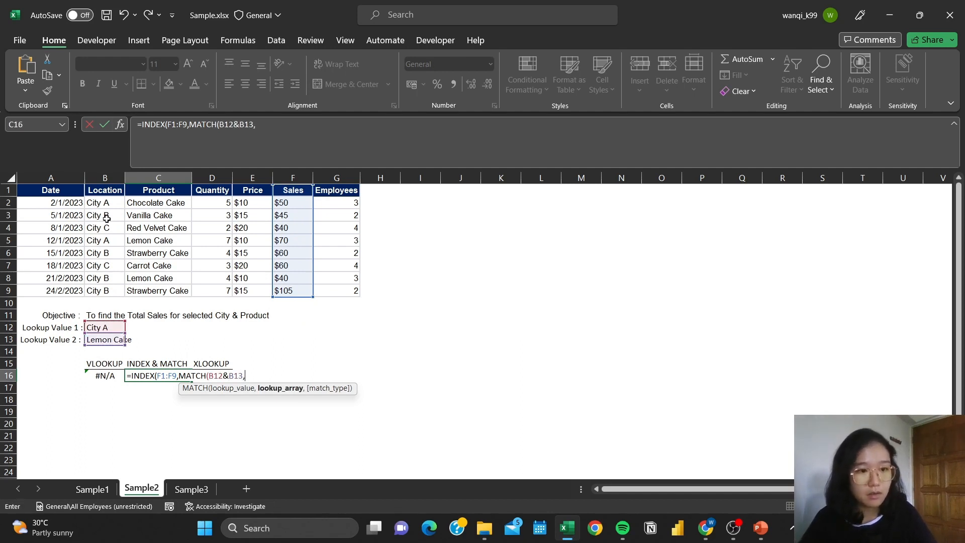
Step: Complete the MATCH with lookup array B1:B9&C1:C9 and match type 0, enter the formula, and review it in cell C16
{"action": "left_click_drag", "start_coordinate": [112, 192], "coordinate": [117, 294]}
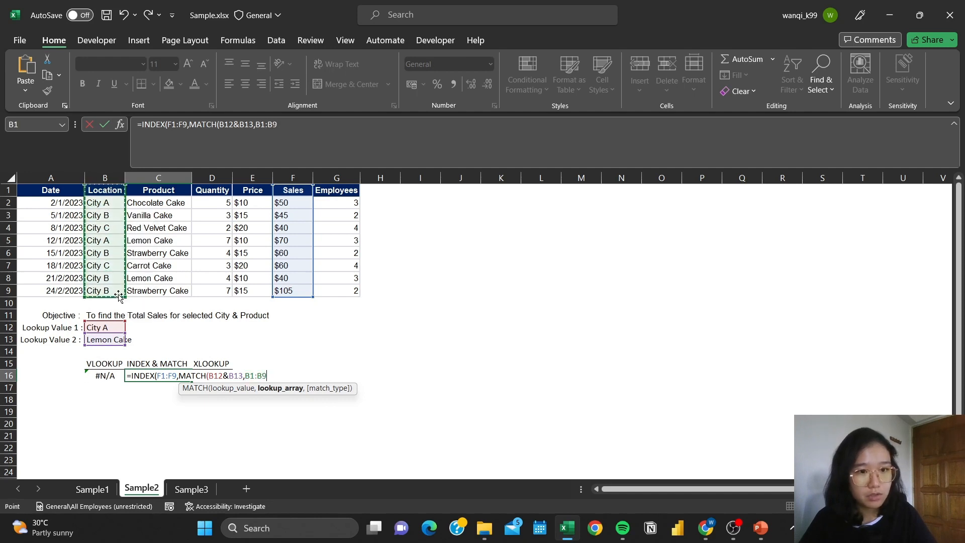
{"action": "left_click", "coordinate": [287, 141]}
{"action": "type", "text": "&"}
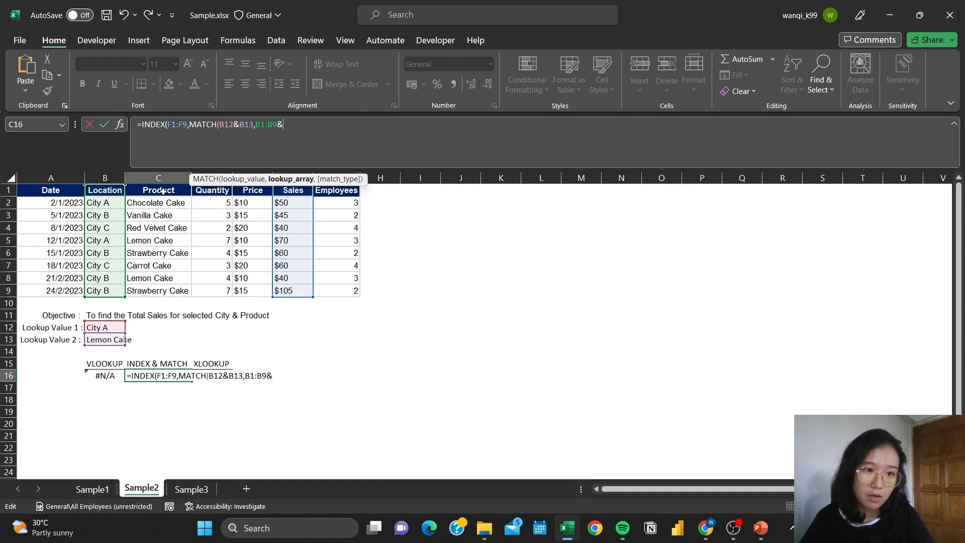
{"action": "left_click_drag", "start_coordinate": [163, 191], "coordinate": [164, 292]}
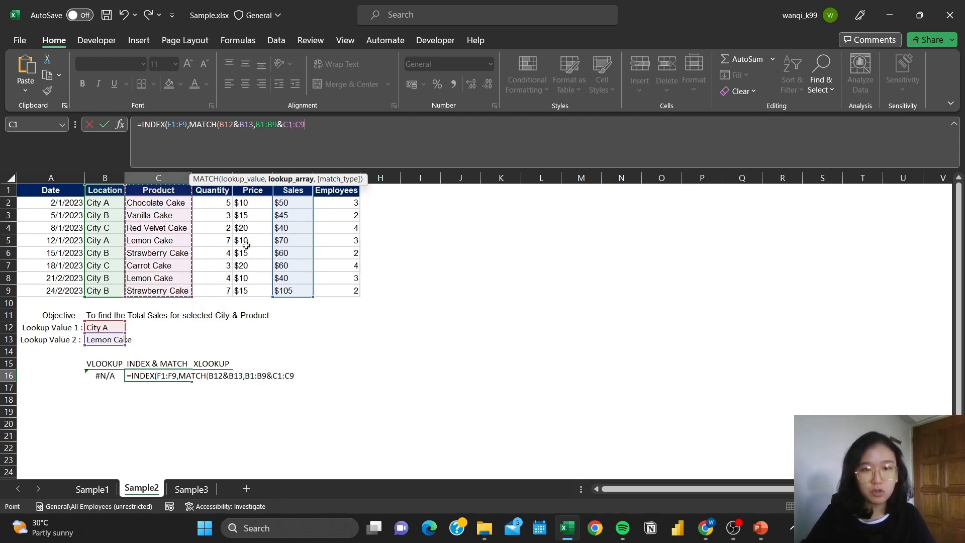
{"action": "type", "text": ","}
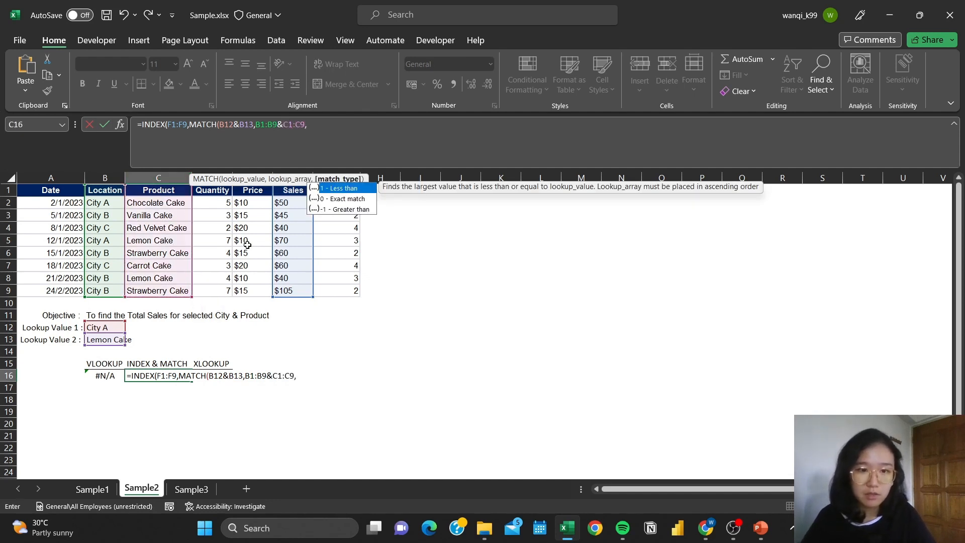
{"action": "double_click", "coordinate": [343, 199]}
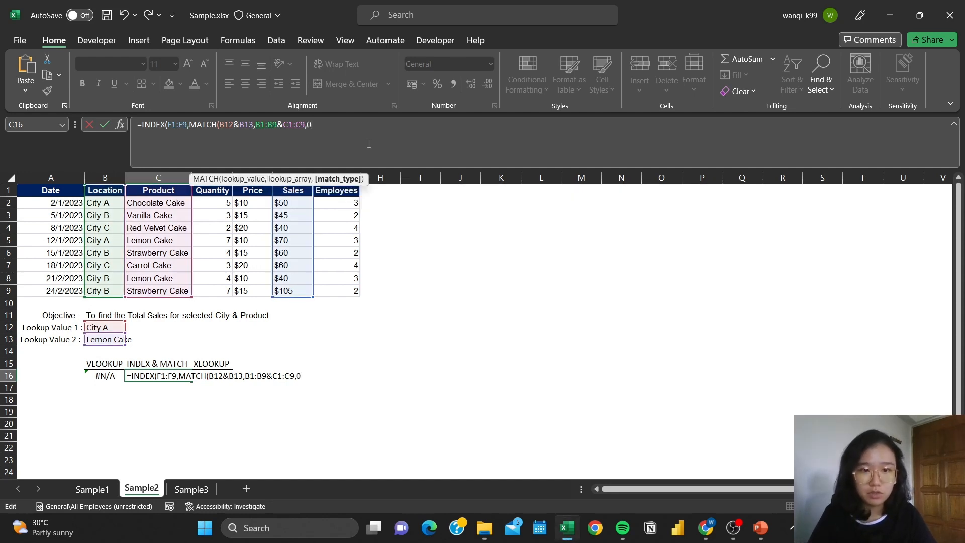
{"action": "type", "text": ")"}
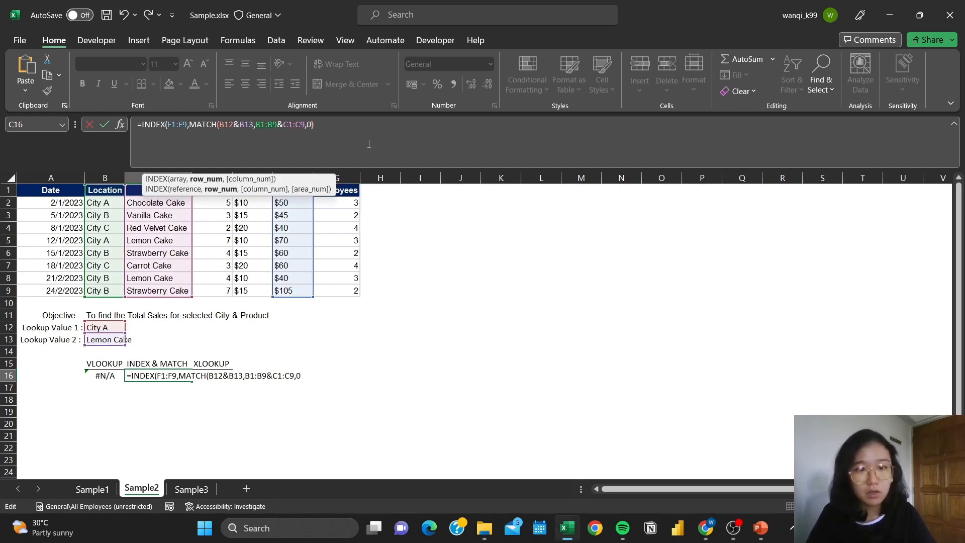
{"action": "type", "text": ")"}
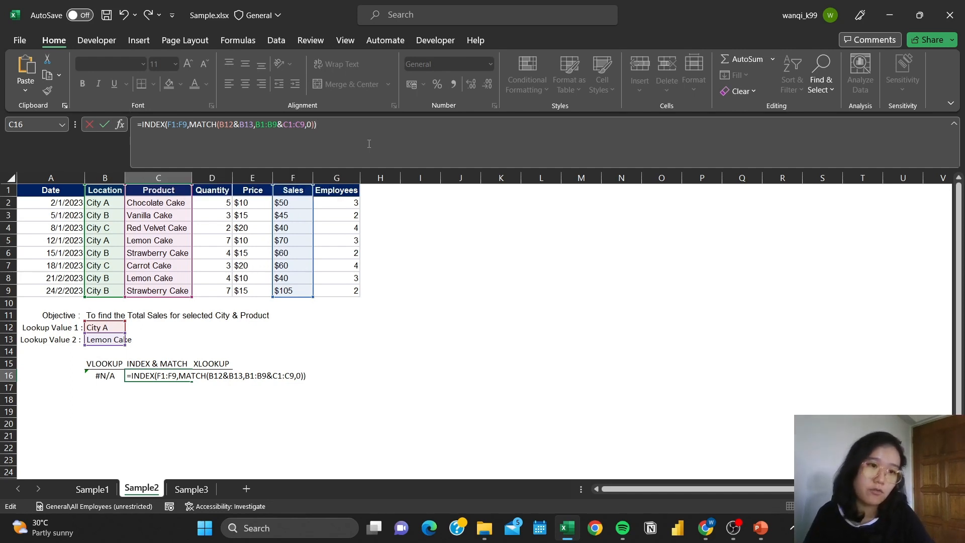
{"action": "key", "text": "Return"}
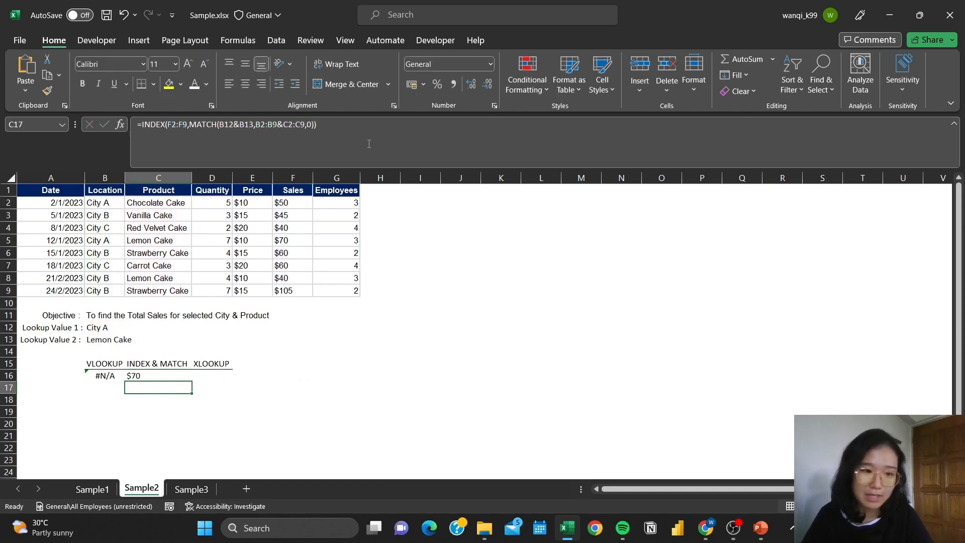
{"action": "left_click", "coordinate": [161, 377]}
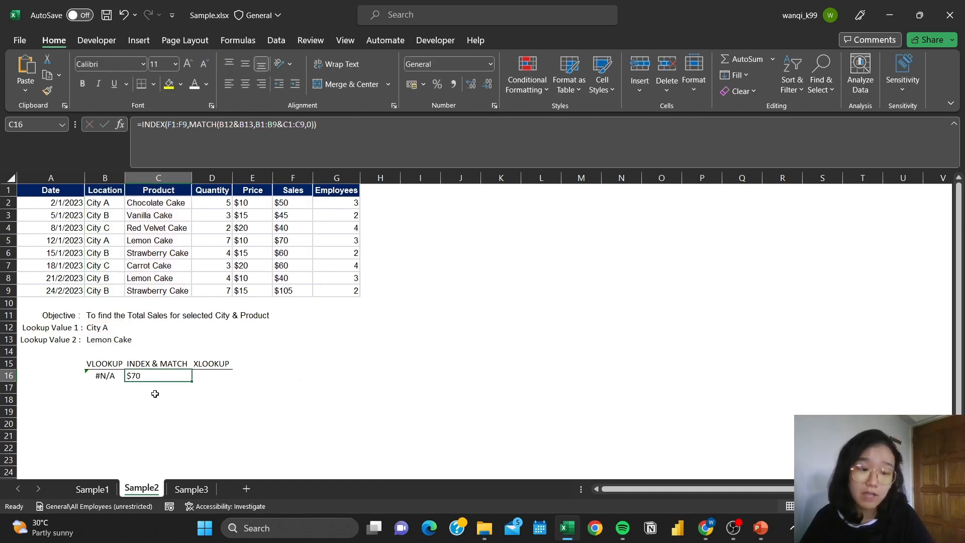
Step: Start an XLOOKUP formula in cell D16 with the combined city and product, B12&B13, as its lookup value
{"action": "left_click", "coordinate": [219, 375]}
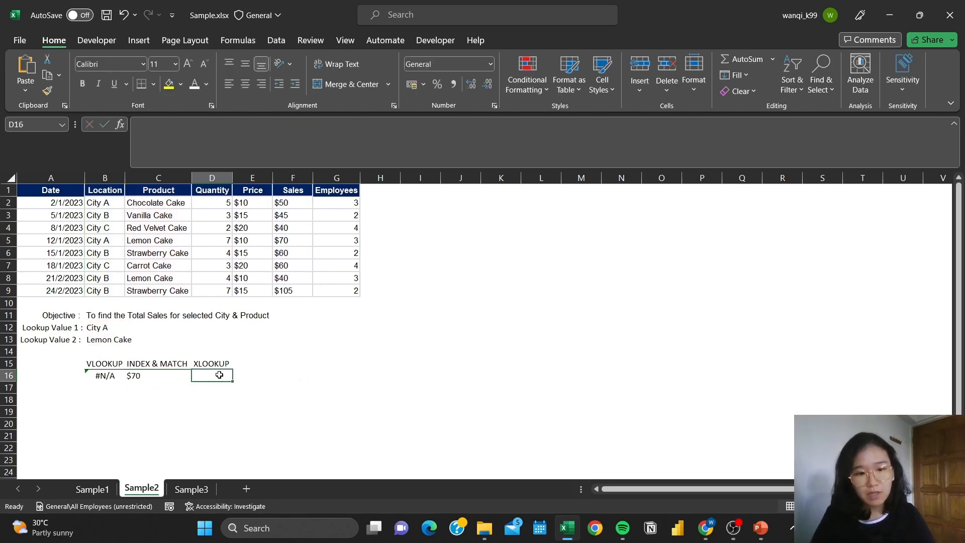
{"action": "type", "text": "=xlo"}
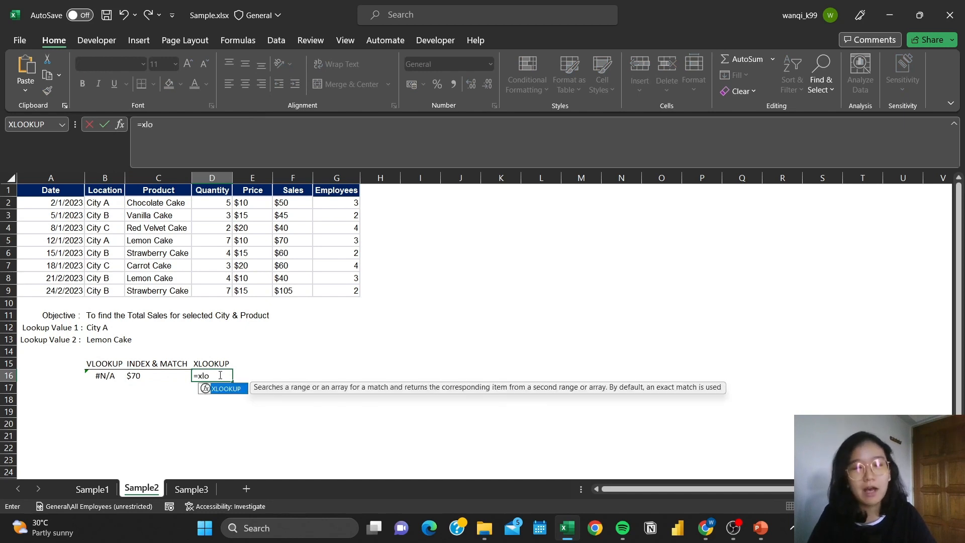
{"action": "type", "text": "o"}
{"action": "key", "text": "Tab"}
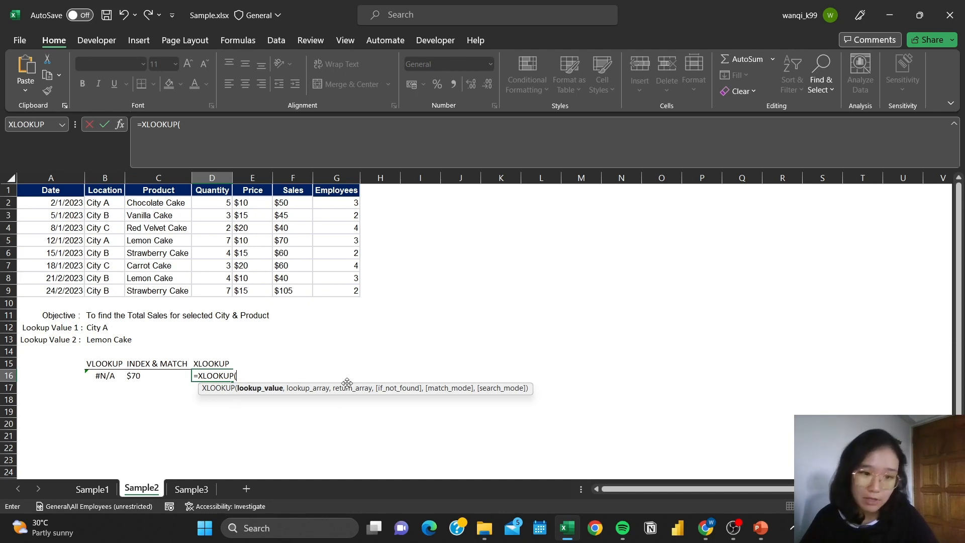
{"action": "left_click", "coordinate": [112, 327]}
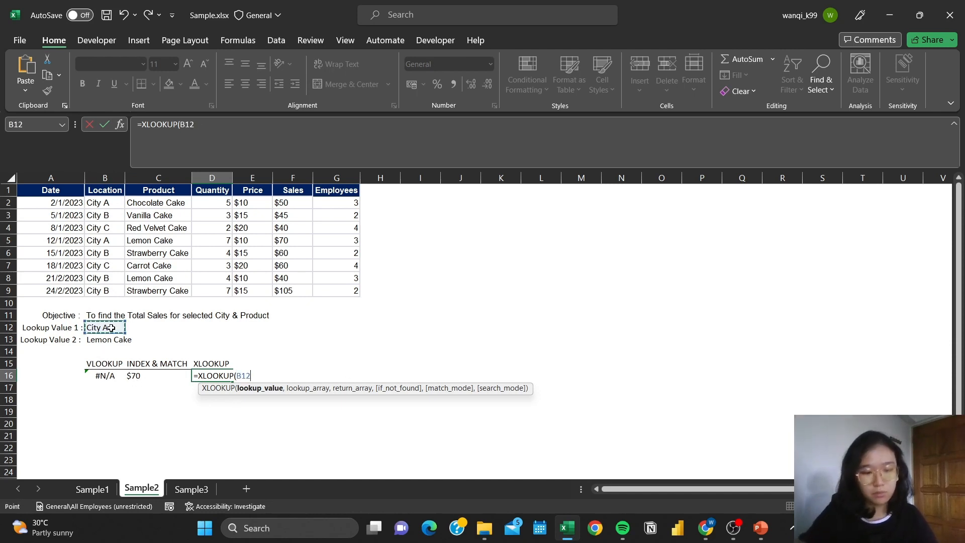
{"action": "type", "text": "&"}
{"action": "left_click", "coordinate": [111, 340]}
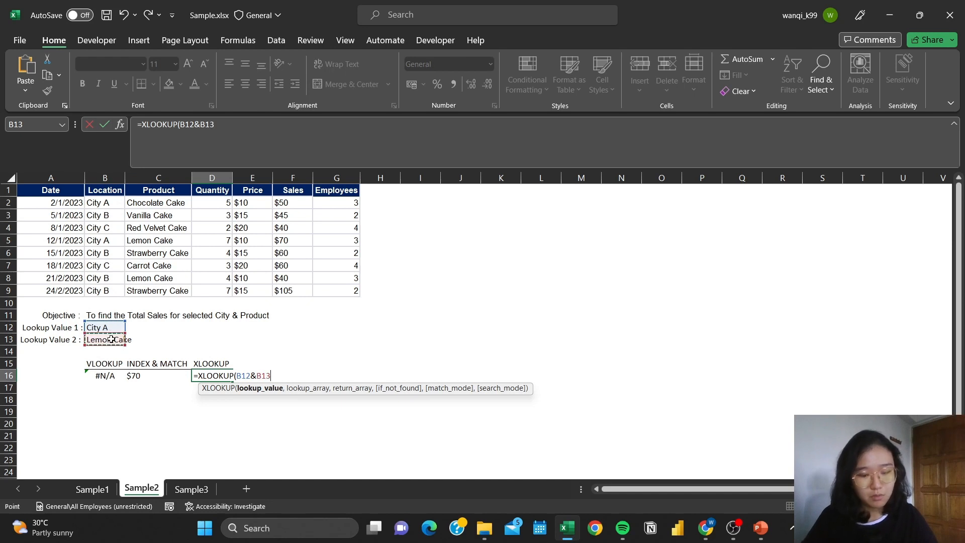
{"action": "type", "text": ","}
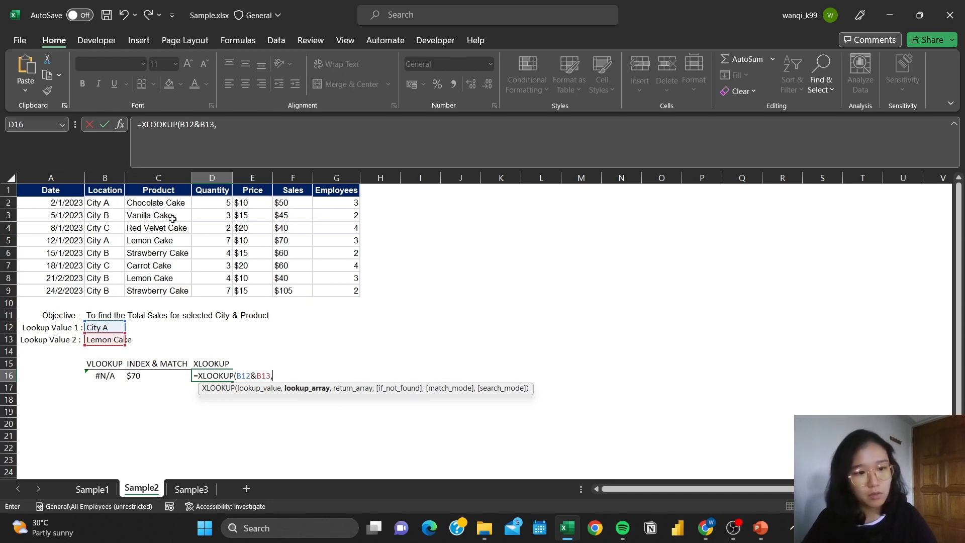
Step: Set the XLOOKUP lookup array to the combined Location and Product ranges, B1:B9&C1:C9
{"action": "left_click_drag", "start_coordinate": [114, 190], "coordinate": [113, 288]}
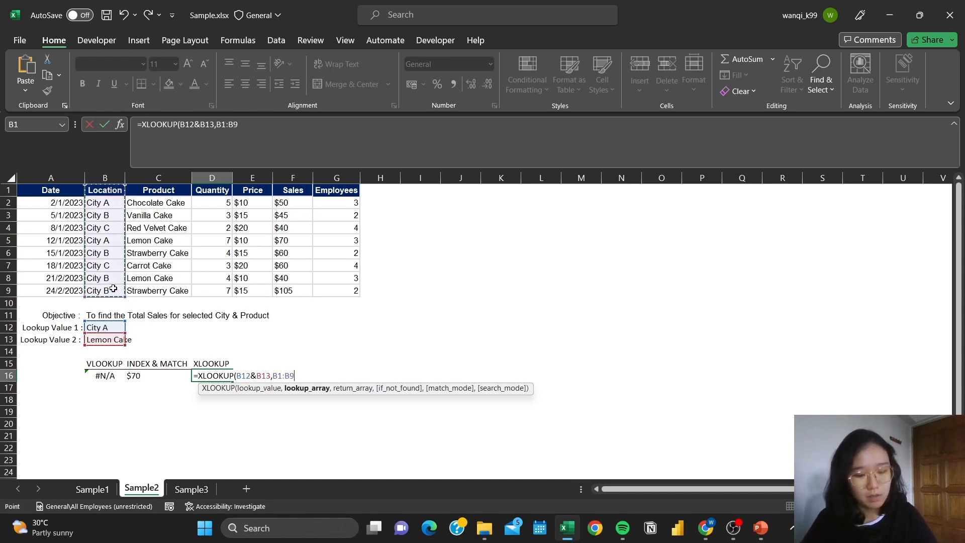
{"action": "type", "text": ","}
{"action": "key", "text": "BackSpace"}
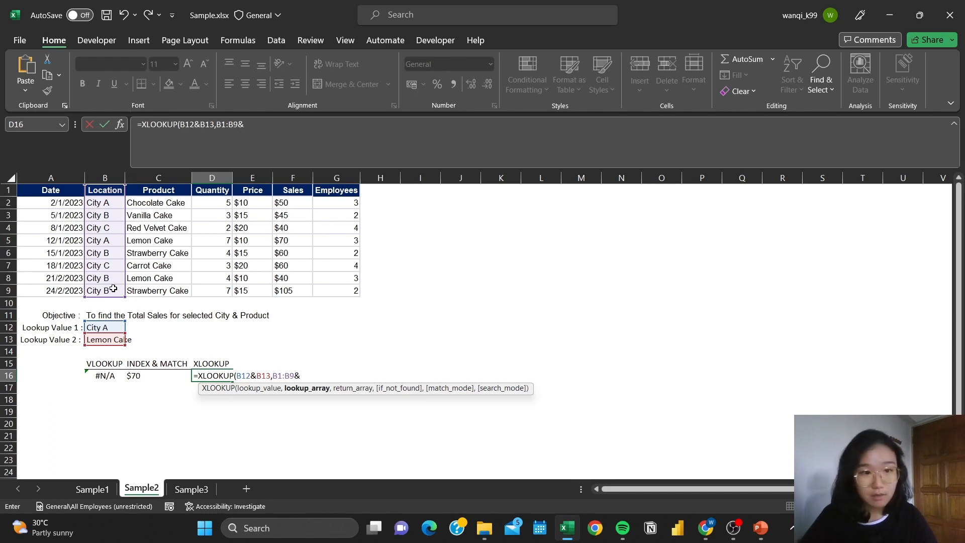
{"action": "type", "text": "&"}
{"action": "left_click_drag", "start_coordinate": [175, 190], "coordinate": [182, 292]}
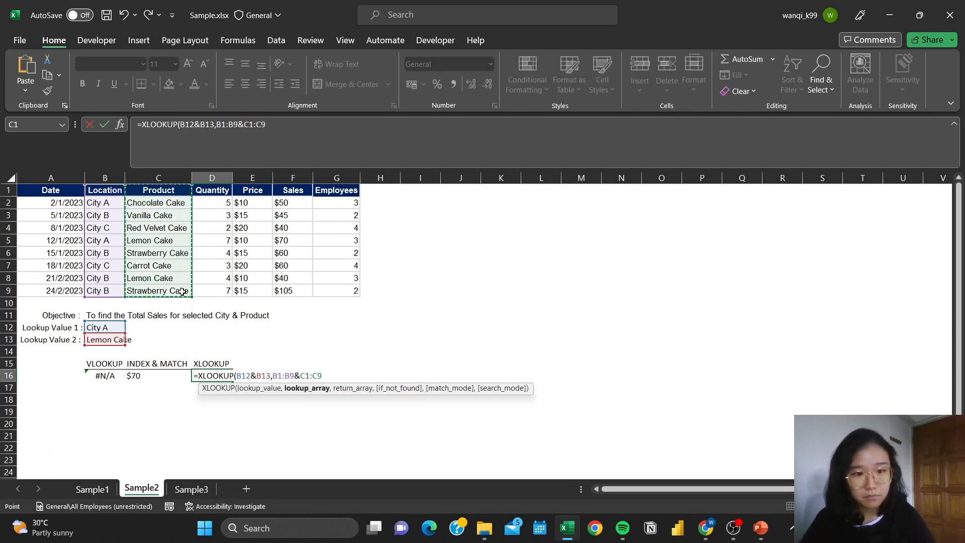
Step: Set the XLOOKUP return array to the Sales range F1:F9 and enter the formula in D16
{"action": "type", "text": ","}
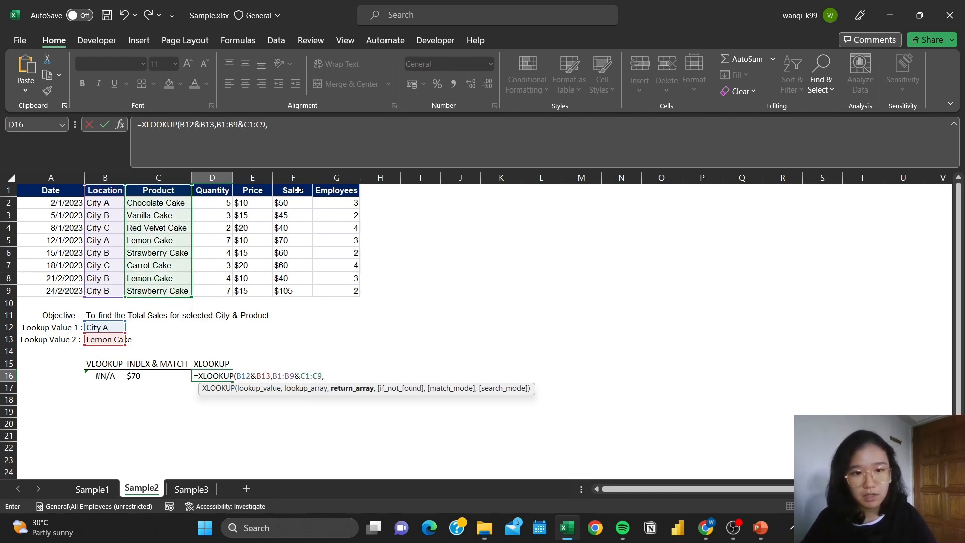
{"action": "left_click_drag", "start_coordinate": [298, 190], "coordinate": [304, 288]}
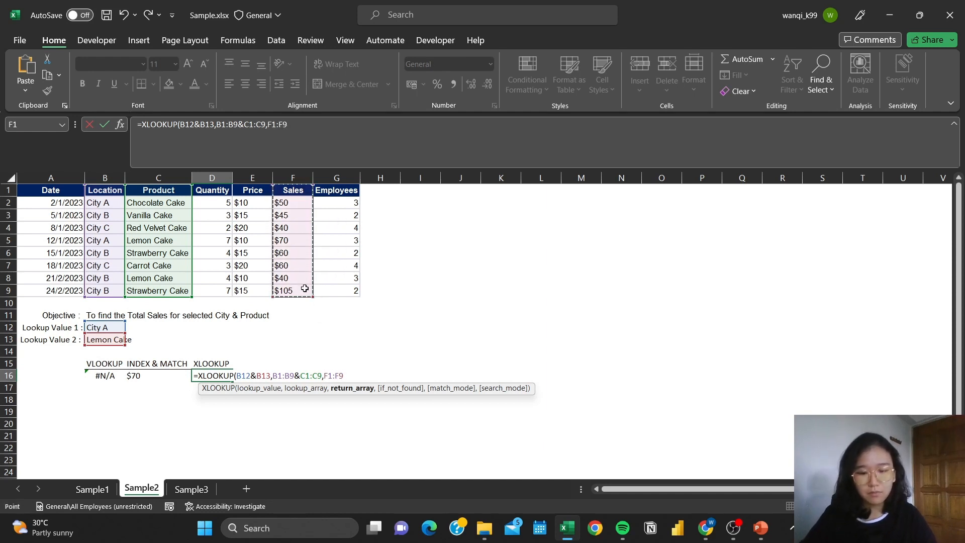
{"action": "type", "text": ")"}
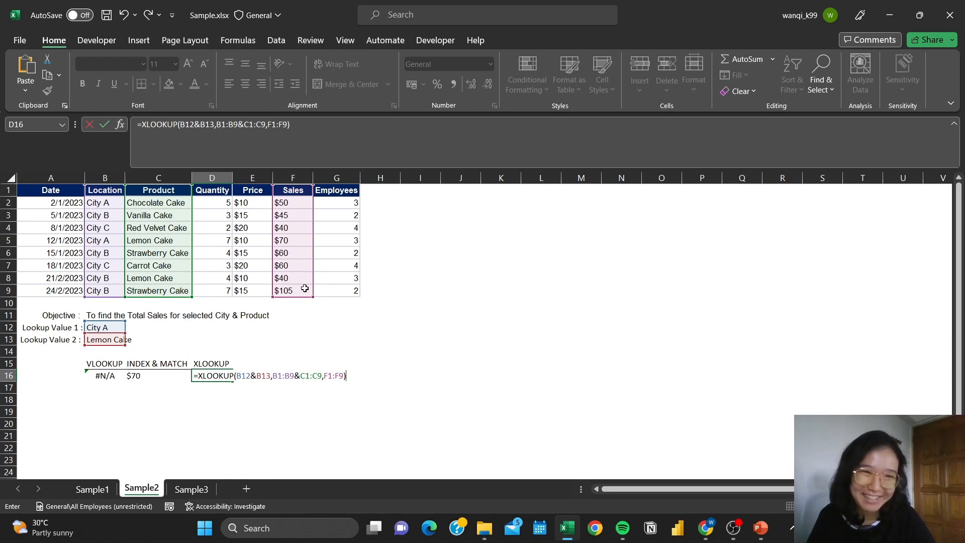
{"action": "key", "text": "Return"}
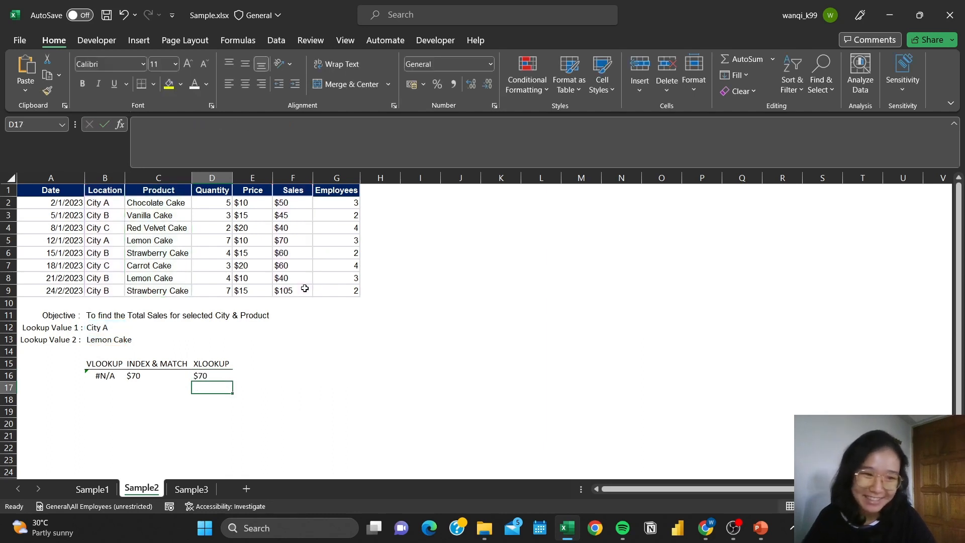
{"action": "left_click", "coordinate": [284, 372]}
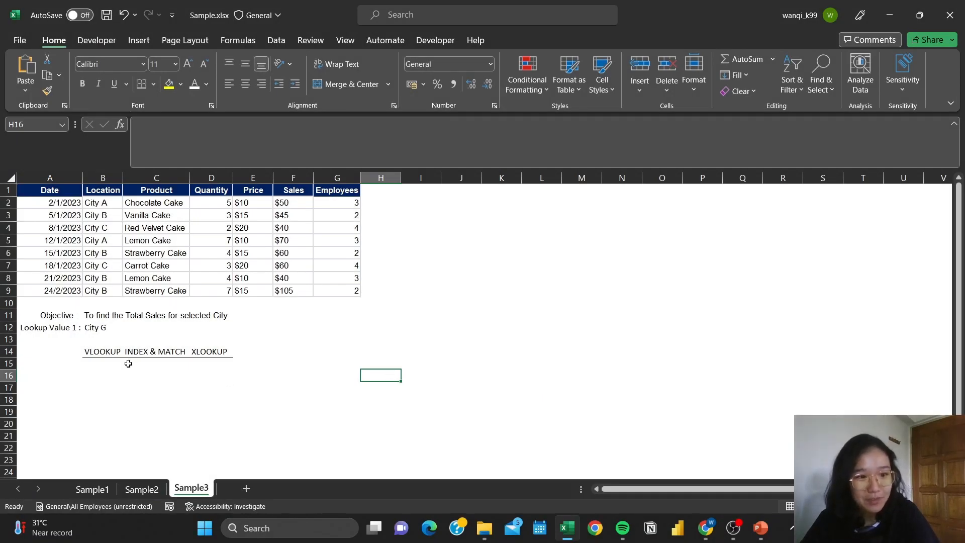
Step: Start a VLOOKUP formula in cell B15 of Sample3 with lookup value B12 and table array A1:G9
{"action": "left_click", "coordinate": [108, 363]}
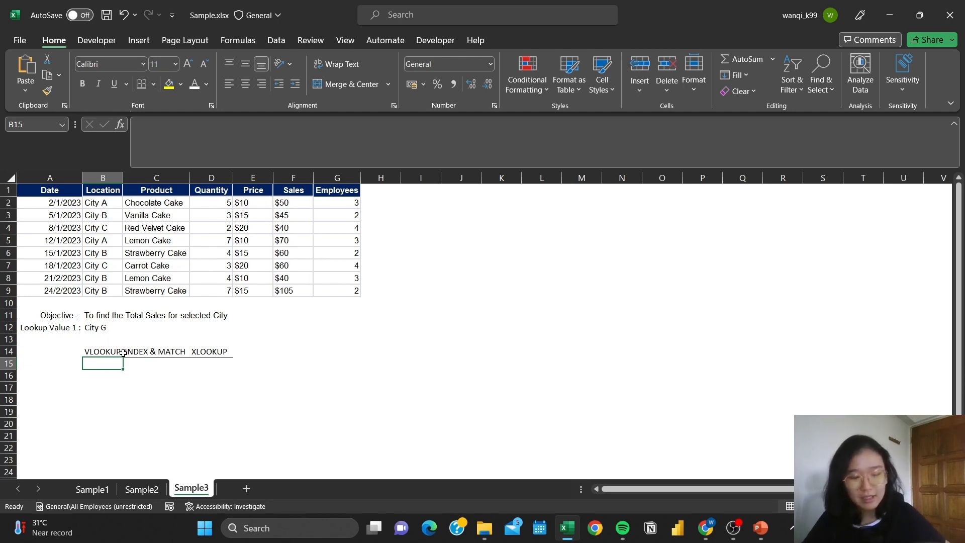
{"action": "type", "text": "=vlo"}
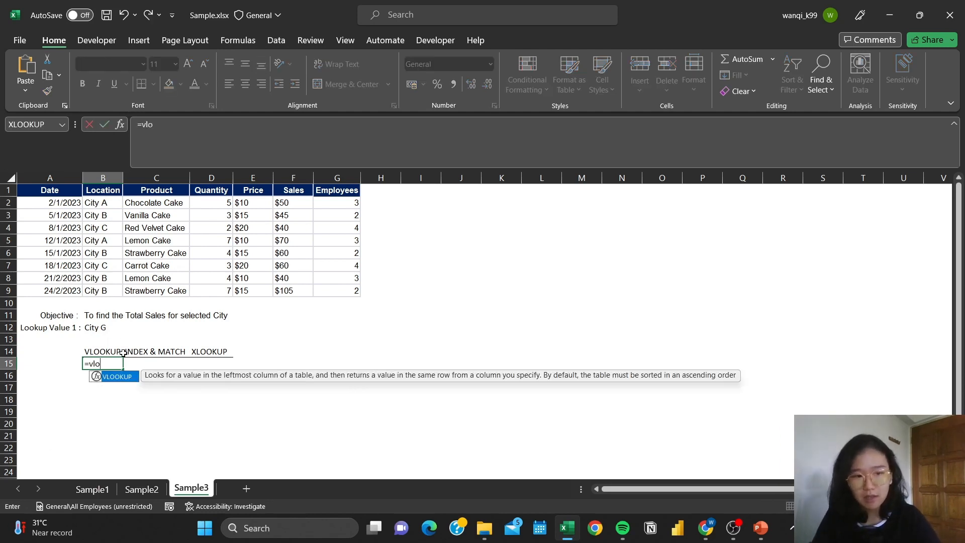
{"action": "key", "text": "Tab"}
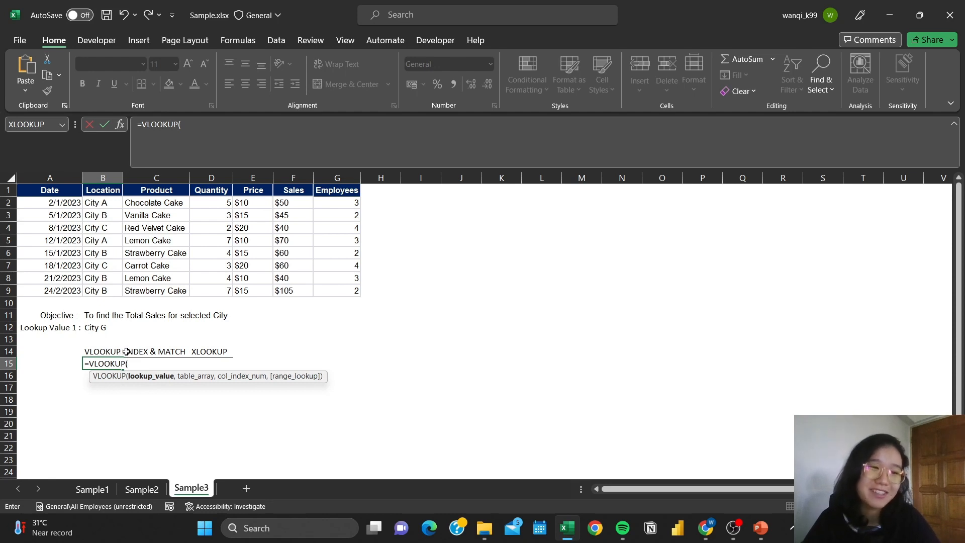
{"action": "left_click", "coordinate": [99, 332]}
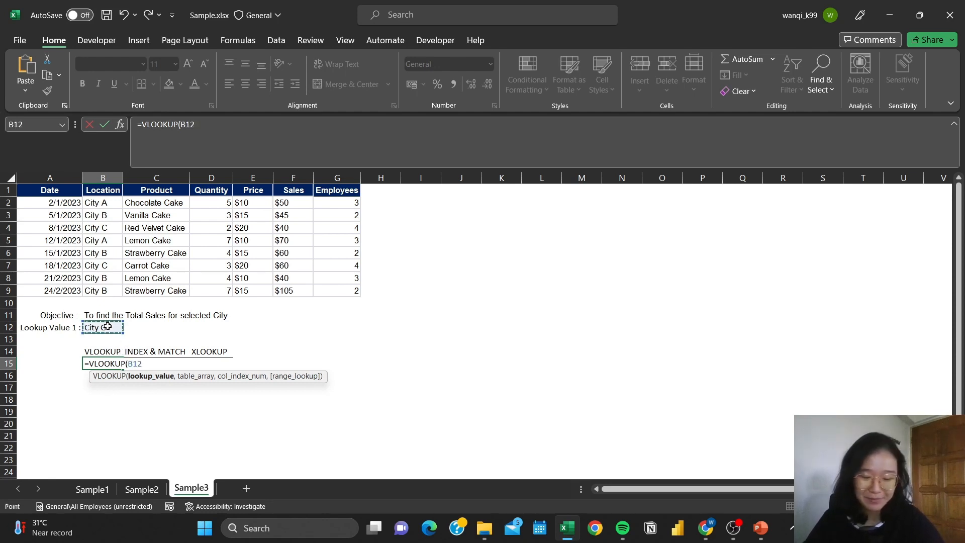
{"action": "type", "text": ","}
{"action": "left_click_drag", "start_coordinate": [103, 188], "coordinate": [103, 293]}
{"action": "left_click_drag", "start_coordinate": [50, 190], "coordinate": [338, 297]}
{"action": "type", "text": ","}
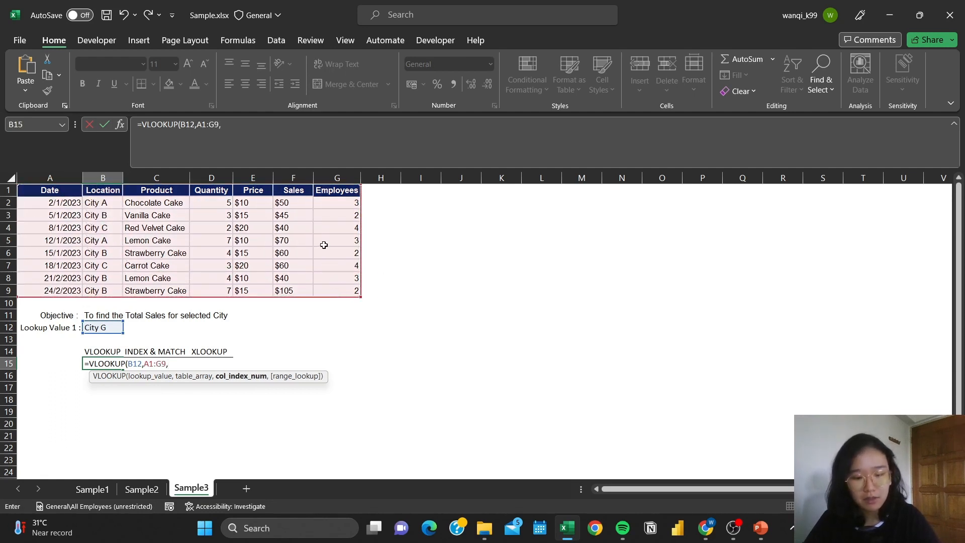
Step: Complete the VLOOKUP with column index 6 and range lookup FALSE, and enter the formula
{"action": "type", "text": "6."}
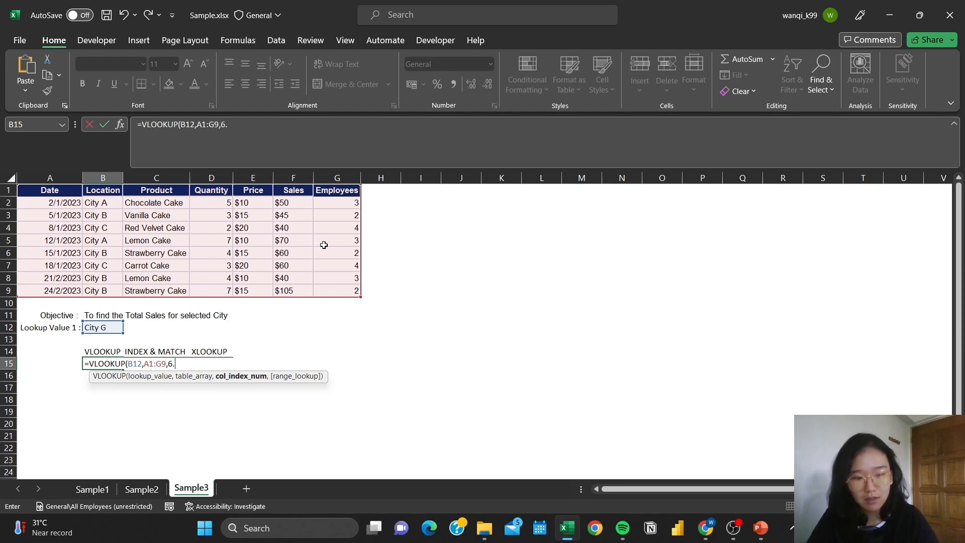
{"action": "key", "text": "BackSpace"}
{"action": "type", "text": ",FALSE"}
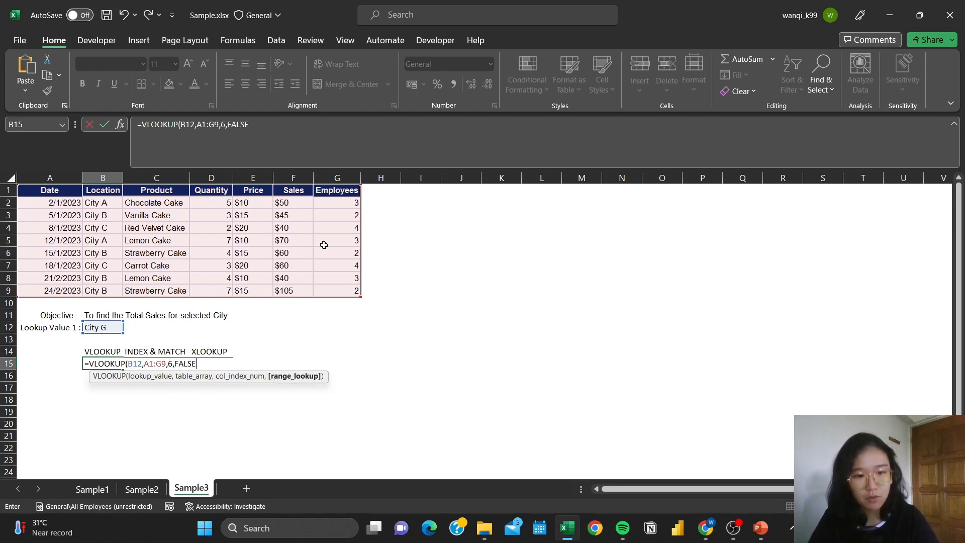
{"action": "type", "text": ")"}
{"action": "key", "text": "Return"}
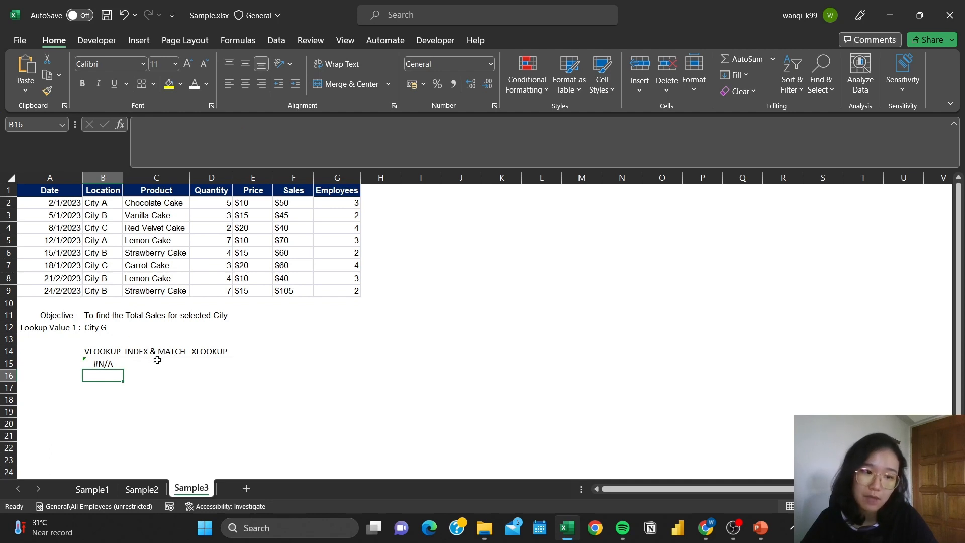
Step: Start an INDEX formula in cell C15 with the Sales range F1:F9 as its array
{"action": "left_click", "coordinate": [158, 360]}
{"action": "type", "text": "=index"}
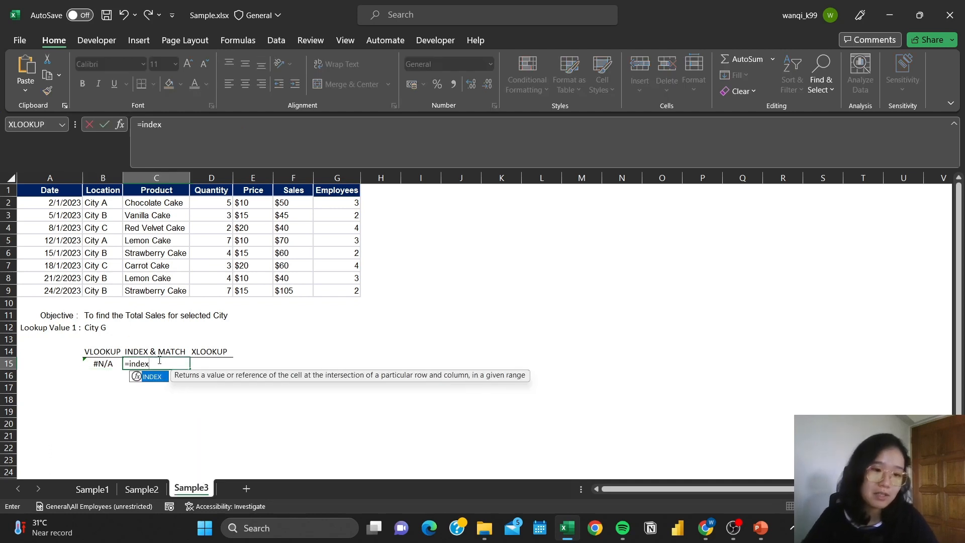
{"action": "key", "text": "Tab"}
{"action": "left_click_drag", "start_coordinate": [294, 190], "coordinate": [292, 290]}
Step: Nest a MATCH as the row number with lookup value B12, lookup array B1:B9 and match type 0, and enter the formula
{"action": "type", "text": ",matc"}
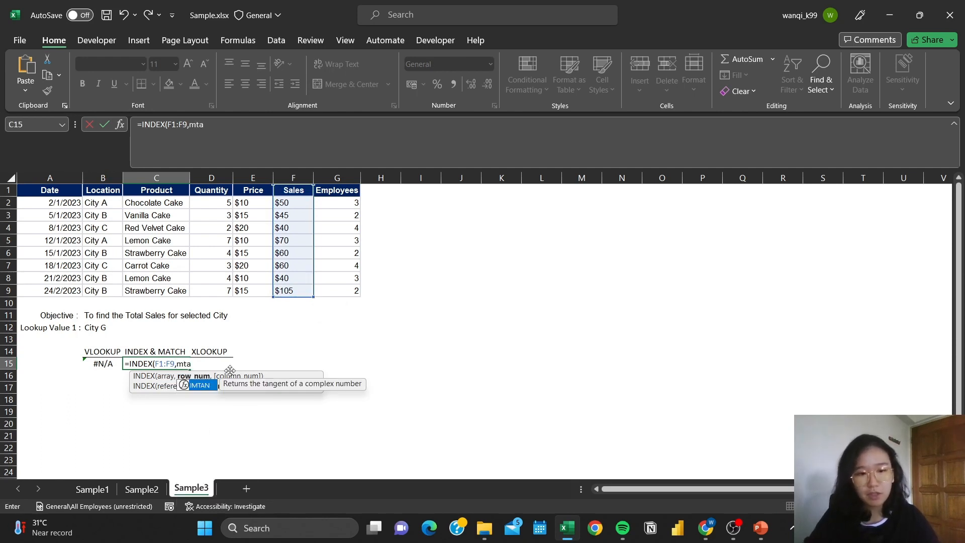
{"action": "key", "text": "Tab"}
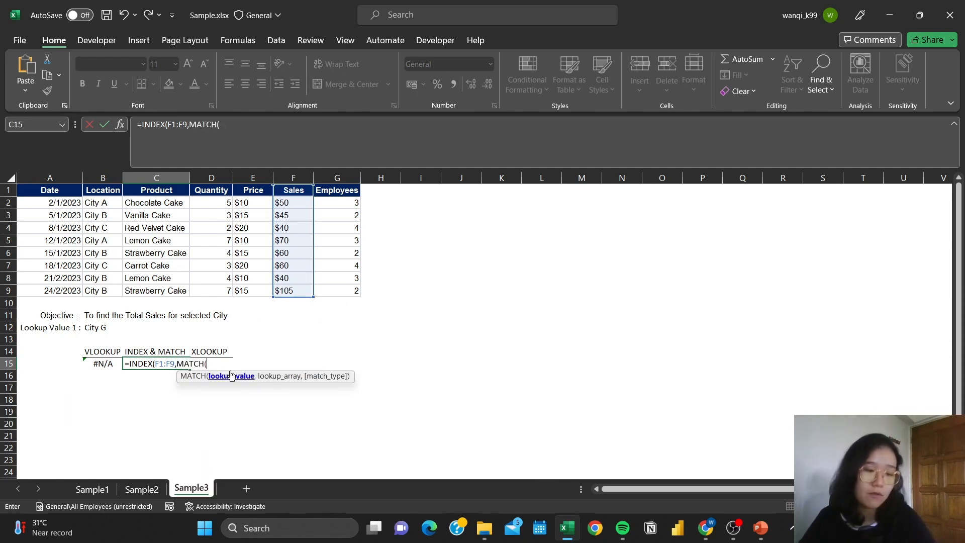
{"action": "left_click", "coordinate": [103, 328]}
{"action": "type", "text": ","}
{"action": "left_click_drag", "start_coordinate": [116, 191], "coordinate": [117, 288]}
{"action": "type", "text": ","}
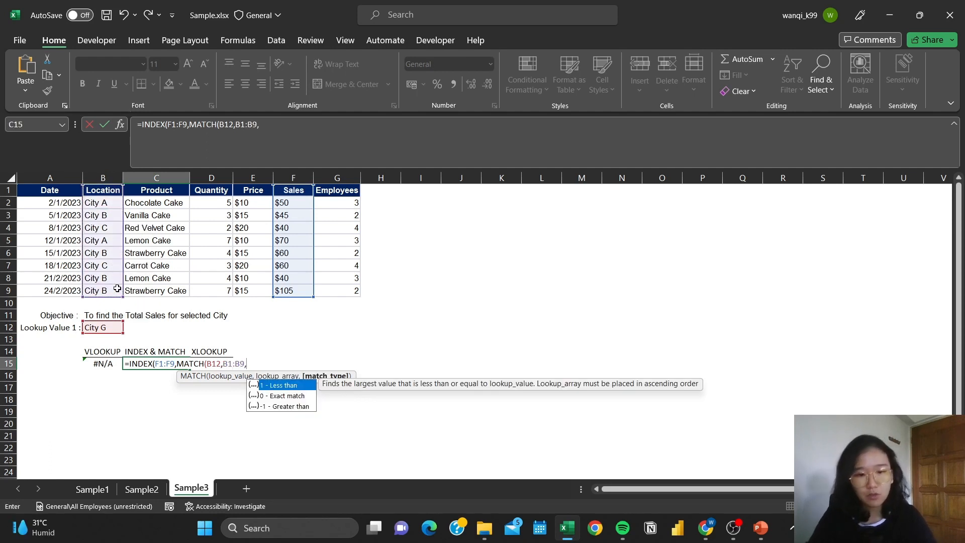
{"action": "type", "text": "0))"}
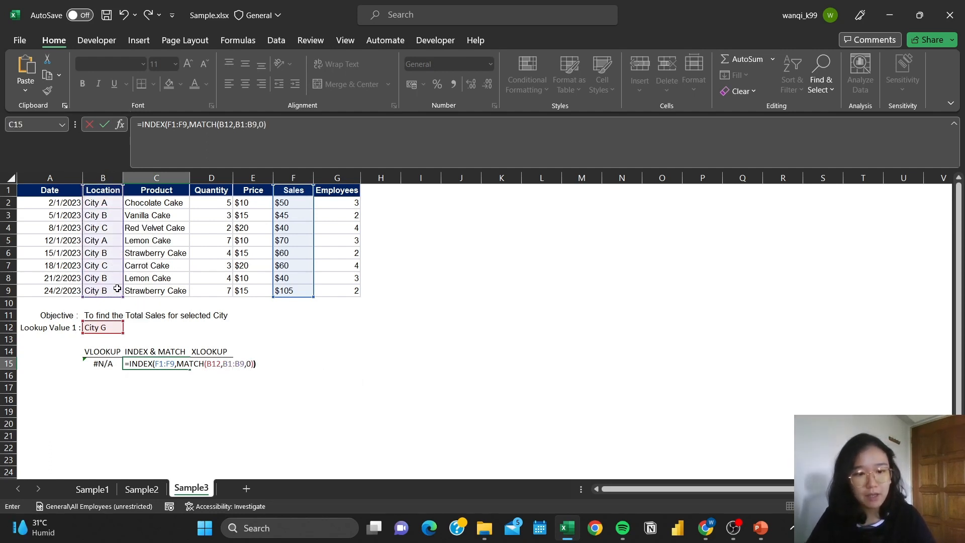
{"action": "key", "text": "Return"}
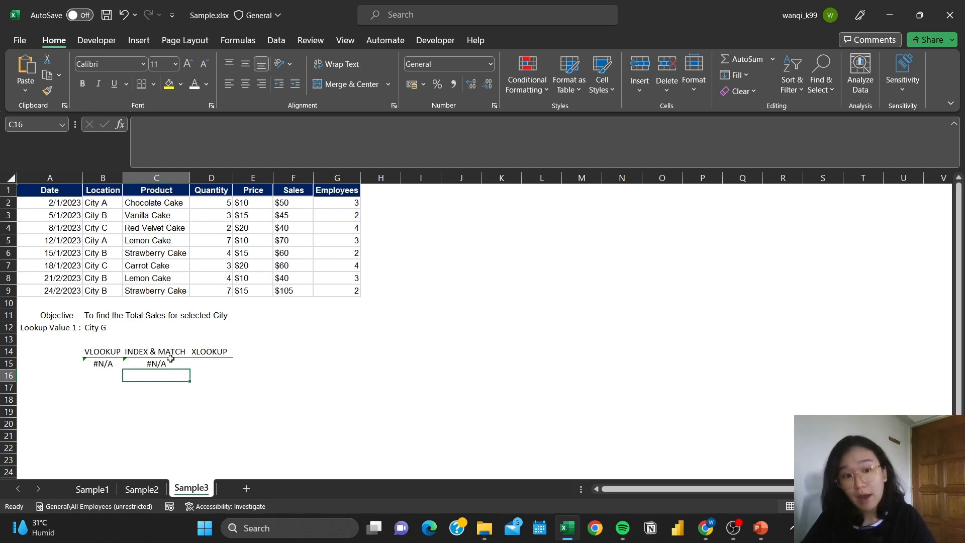
Step: Start an XLOOKUP formula in cell D15 with lookup value B12, lookup array B1:B9 and return array F1:F9
{"action": "left_click", "coordinate": [218, 364]}
{"action": "type", "text": "=xl"}
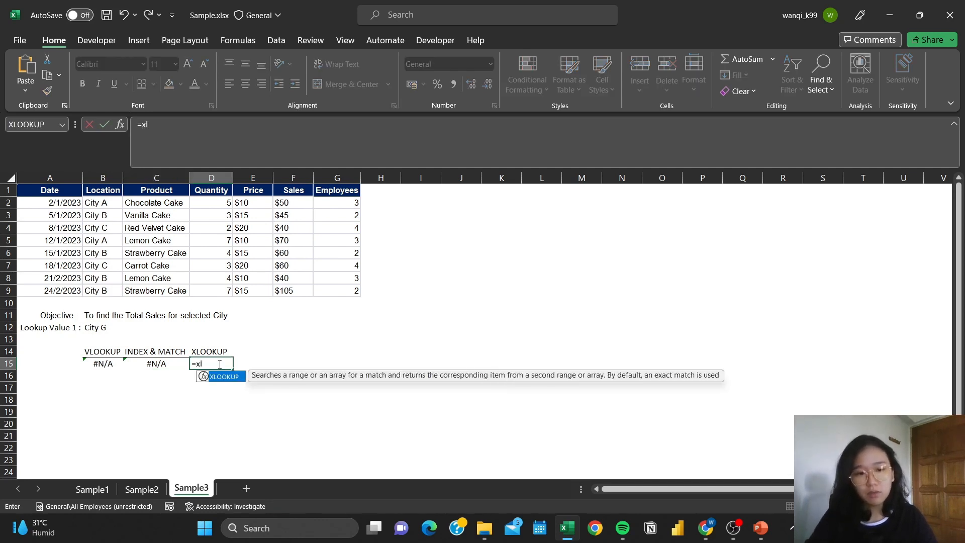
{"action": "key", "text": "Tab"}
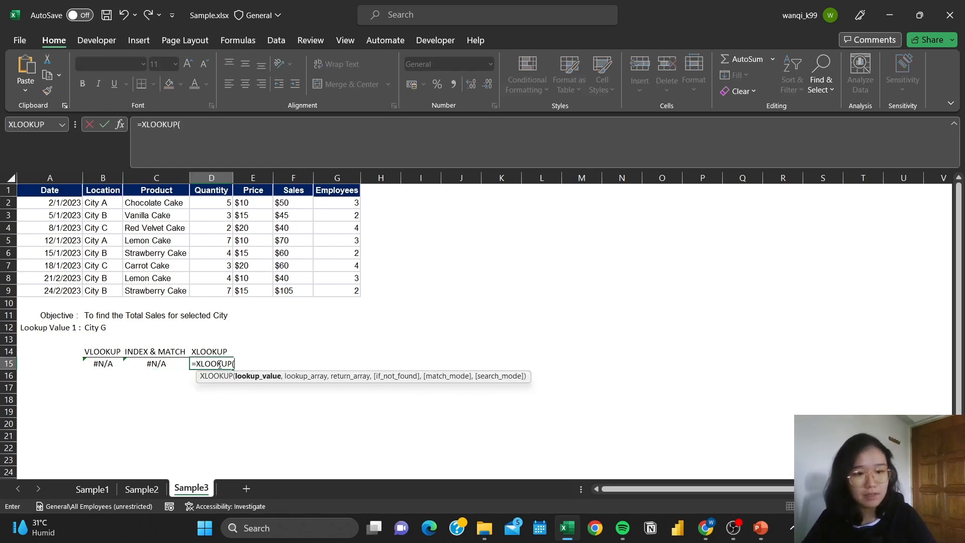
{"action": "left_click", "coordinate": [106, 327]}
{"action": "type", "text": ","}
{"action": "left_click_drag", "start_coordinate": [107, 193], "coordinate": [108, 291]}
{"action": "type", "text": ","}
{"action": "left_click_drag", "start_coordinate": [301, 191], "coordinate": [312, 289]}
{"action": "type", "text": ","}
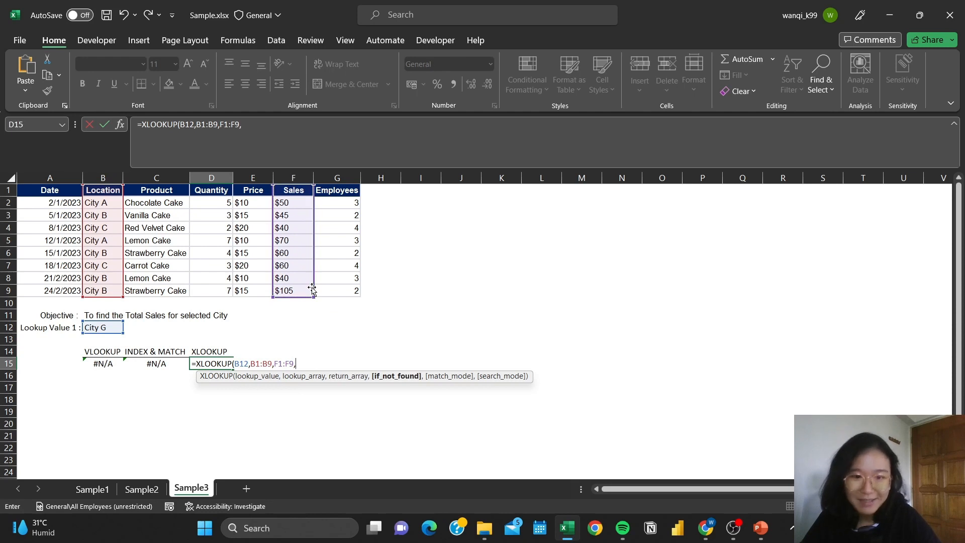
Step: Complete the XLOOKUP with the if-not-found text "Not Found in Dataset" and match mode 0, enter it, and review the formulas in D15 and C15
{"action": "left_click", "coordinate": [291, 138]}
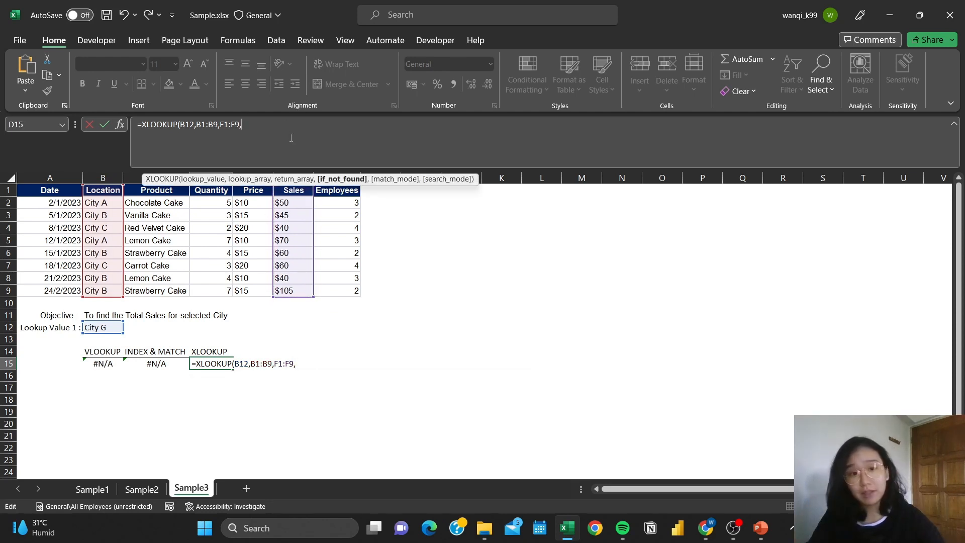
{"action": "type", "text": "\"\""}
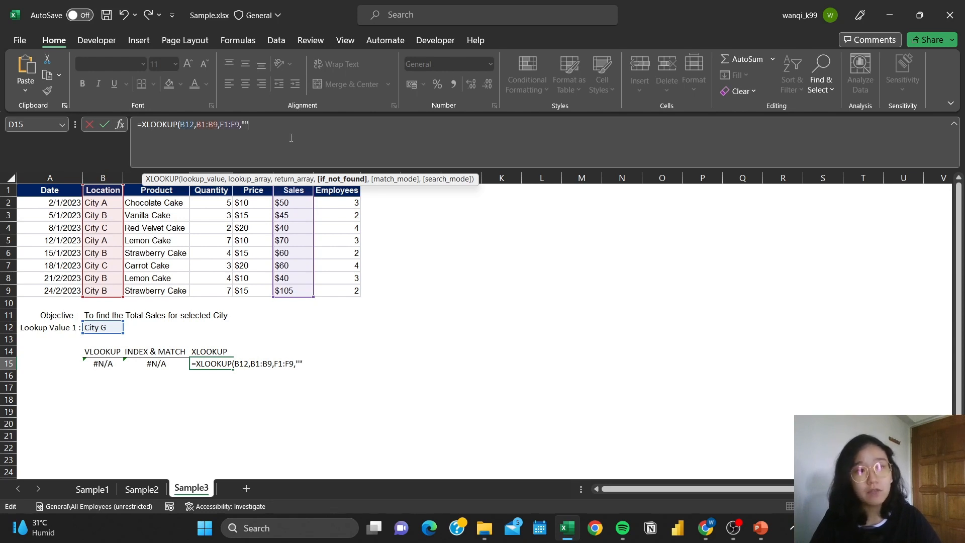
{"action": "type", "text": "Not F"}
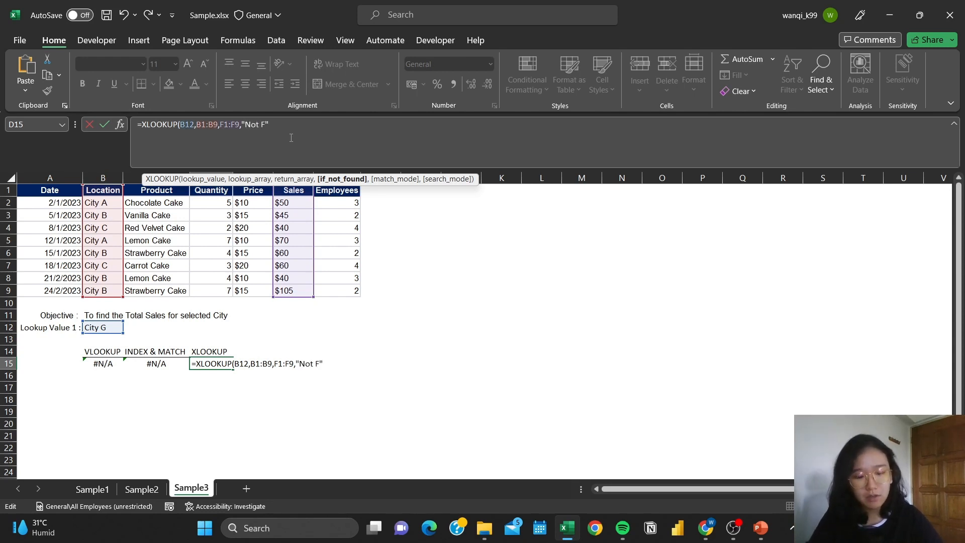
{"action": "type", "text": "ound in Dat"}
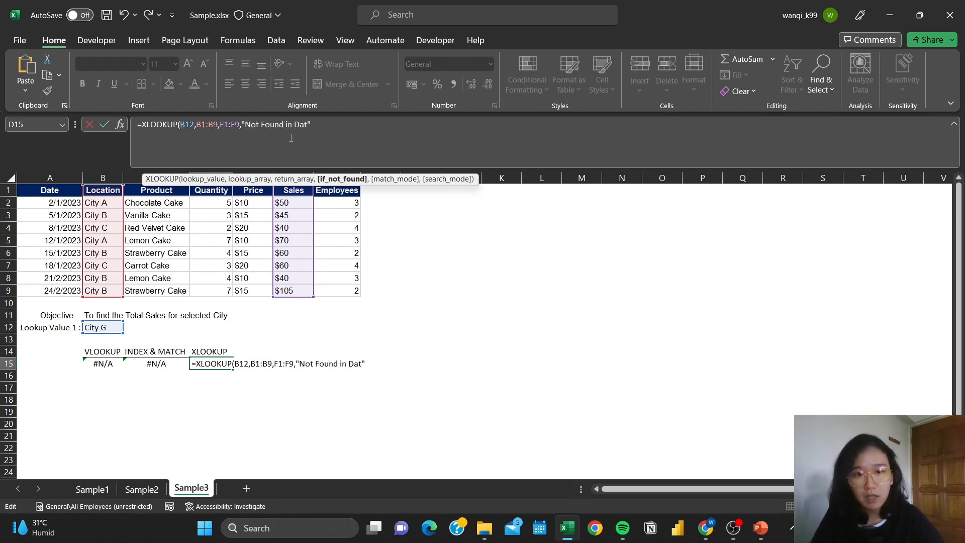
{"action": "type", "text": "eset"}
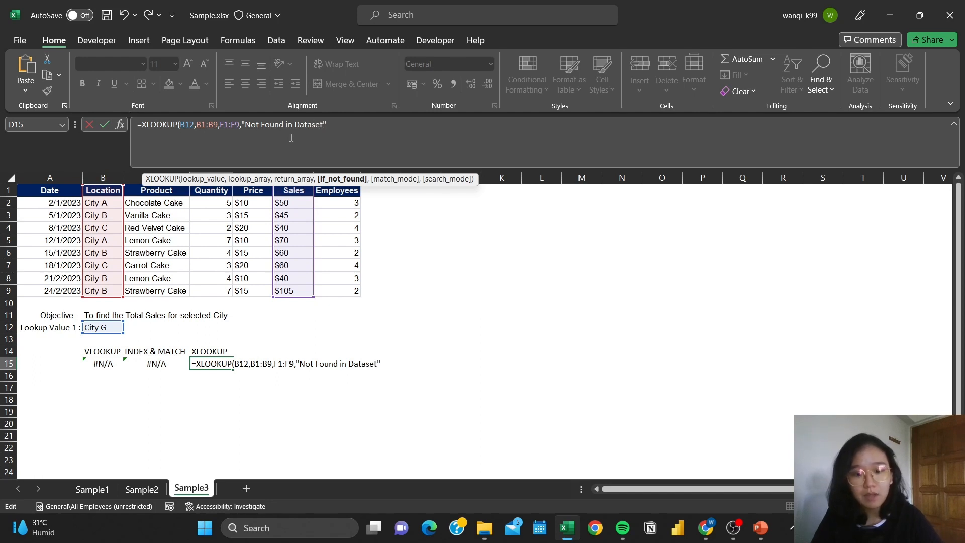
{"action": "type", "text": ","}
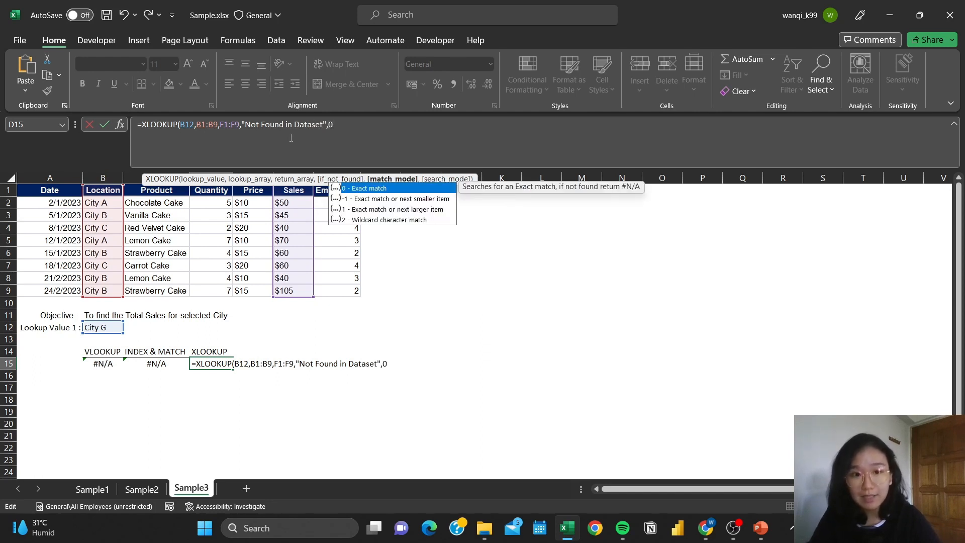
{"action": "type", "text": "0)"}
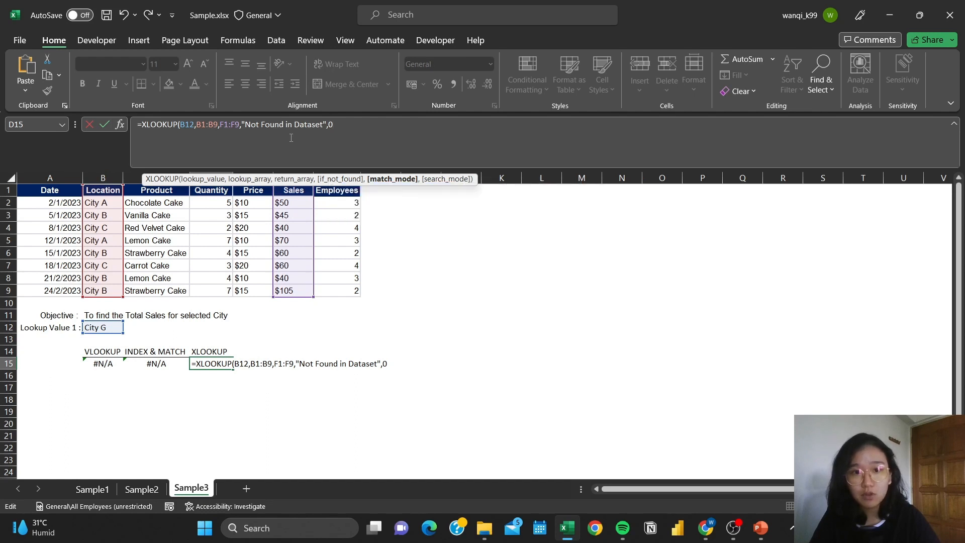
{"action": "key", "text": "Return"}
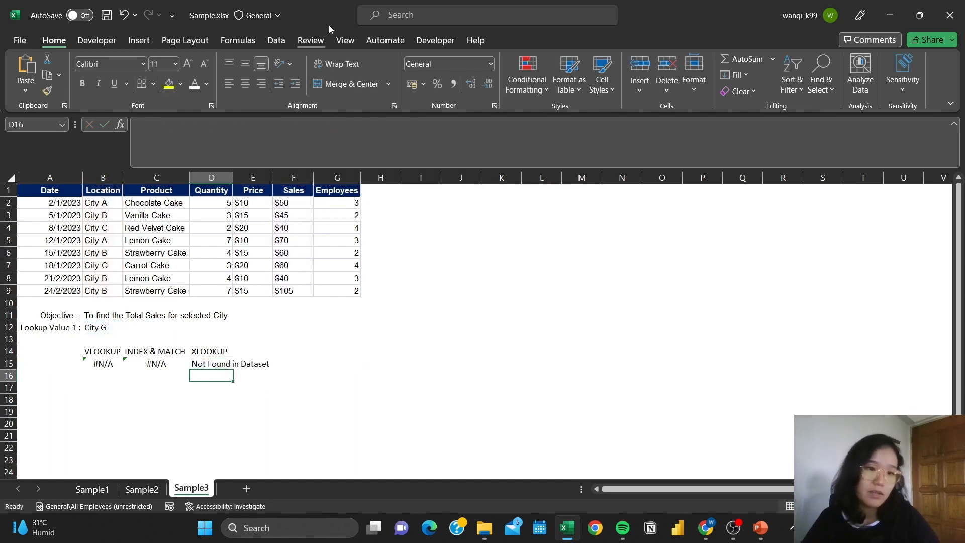
{"action": "left_click", "coordinate": [216, 361]}
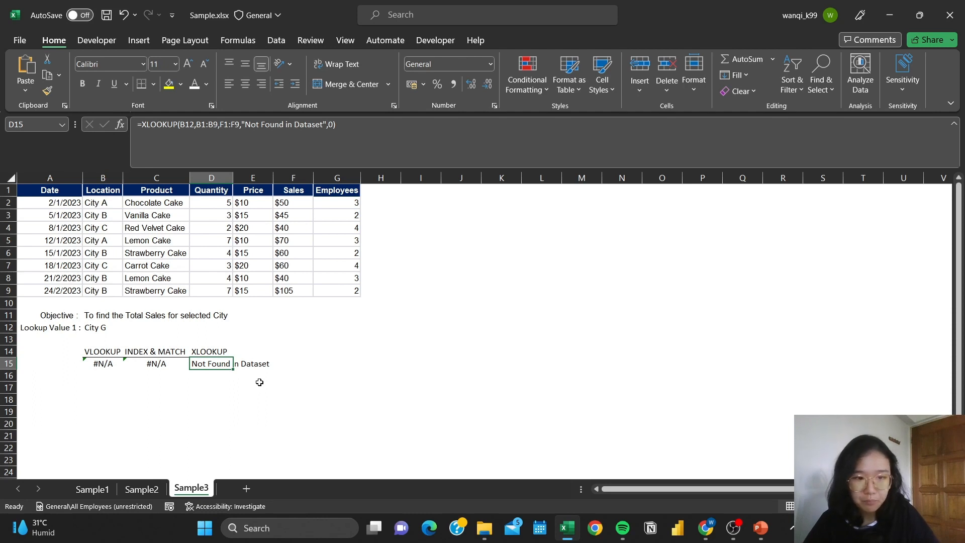
{"action": "left_click", "coordinate": [162, 368]}
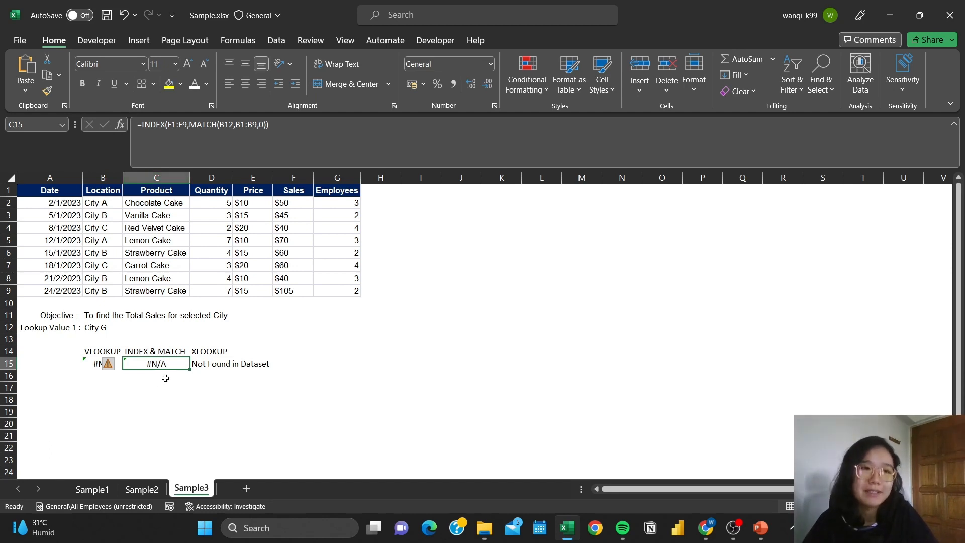
Step: Copy the INDEX and MATCH formula from C15 into cell C16 as =INDEX(F1:F9,MATCH(B12,B1:B9,0)), with a single equals sign
{"action": "left_click", "coordinate": [302, 131]}
{"action": "left_click", "coordinate": [173, 375]}
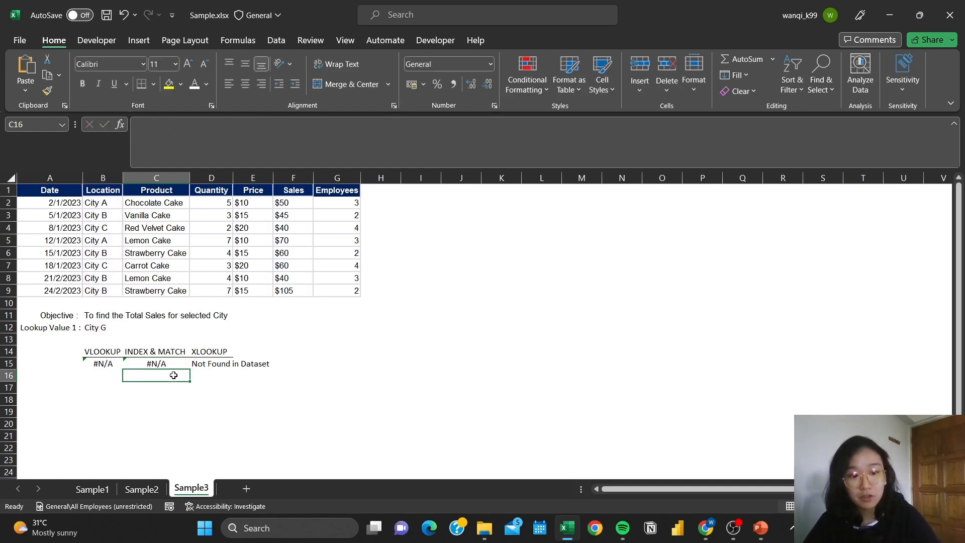
{"action": "type", "text": "-"}
{"action": "key", "text": "BackSpace"}
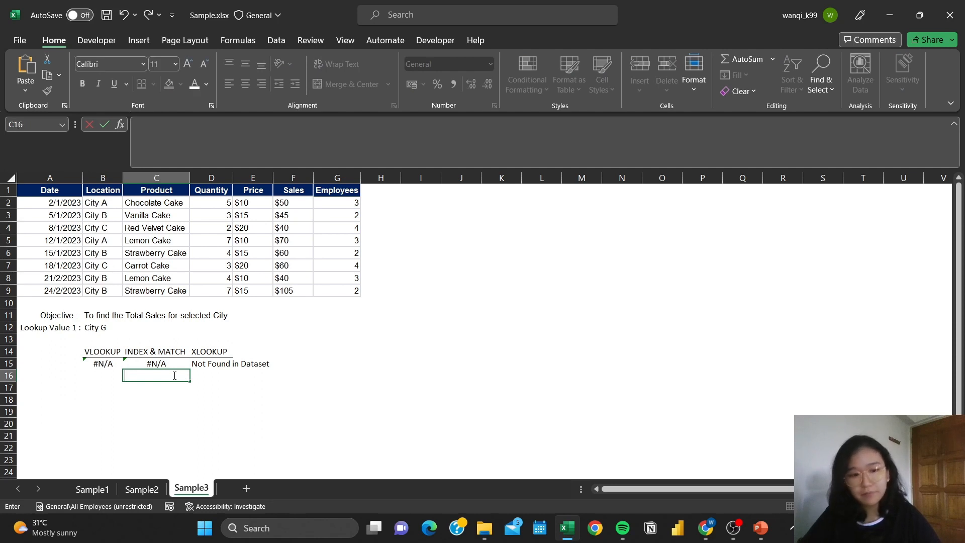
{"action": "type", "text": "="}
{"action": "type", "text": "=INDEX(F1:F9,MATCH(B12,B1:B9,0))"}
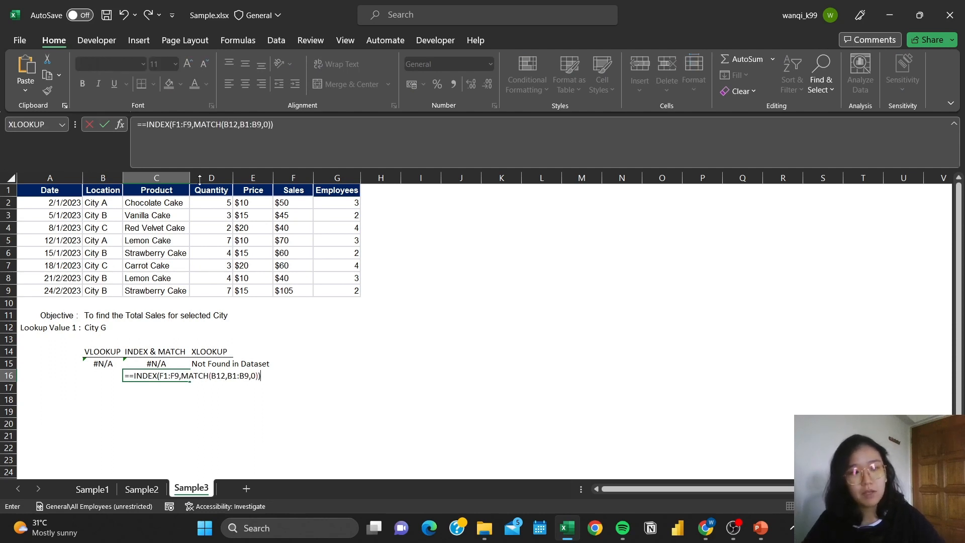
{"action": "left_click", "coordinate": [146, 126]}
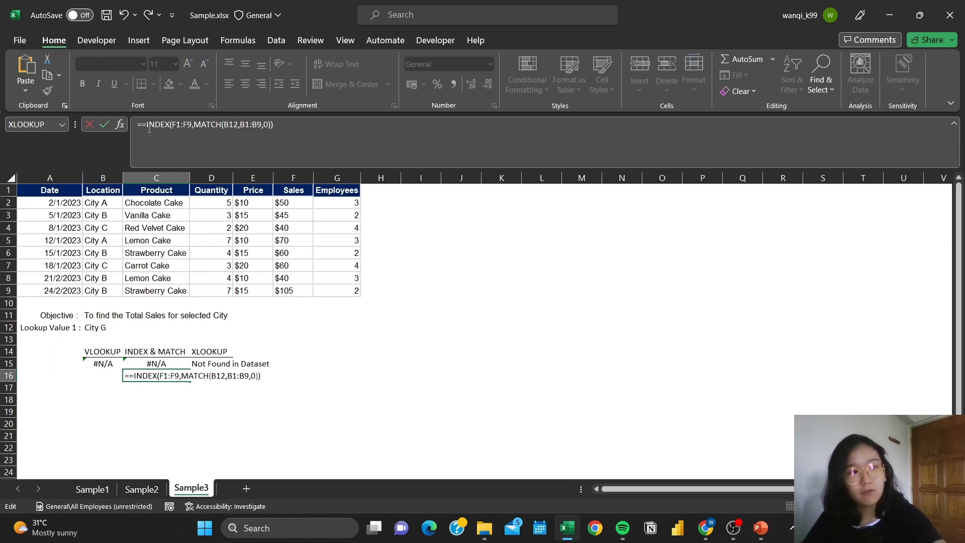
{"action": "key", "text": "Delete"}
{"action": "key", "text": "BackSpace"}
{"action": "type", "text": "I"}
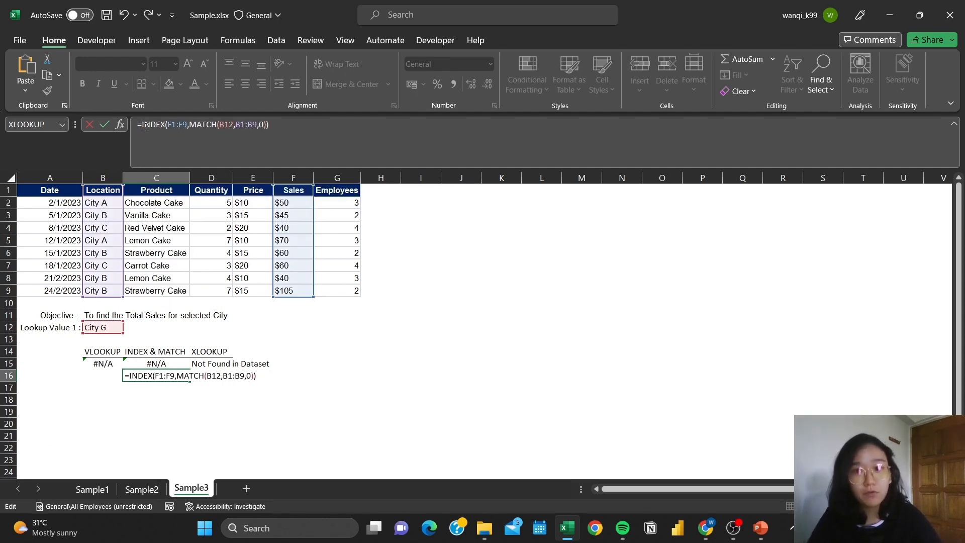
Step: Wrap the formula in C16 in IFERROR with "Not Found in Dataset" as the value if error, enter it, and review the cell
{"action": "type", "text": "IFERROR("}
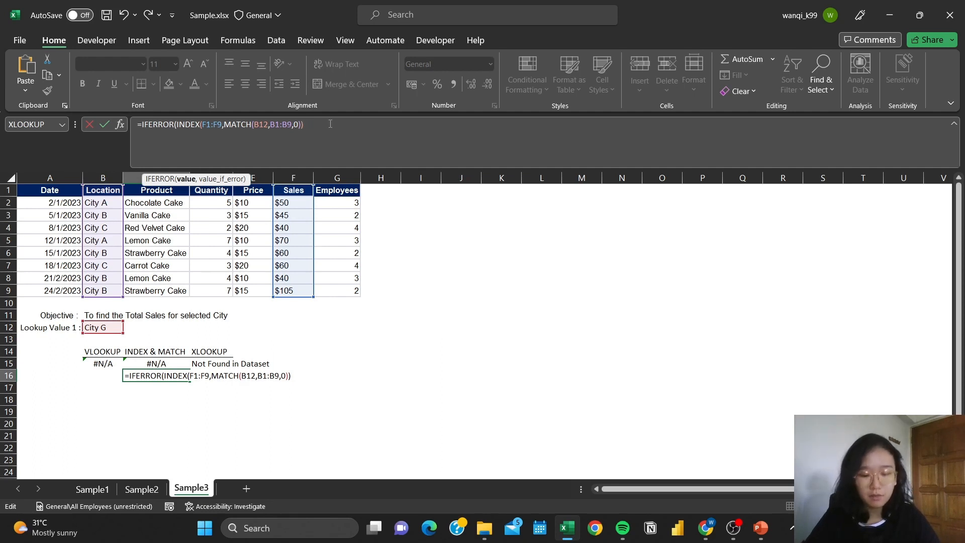
{"action": "type", "text": ",\"\""}
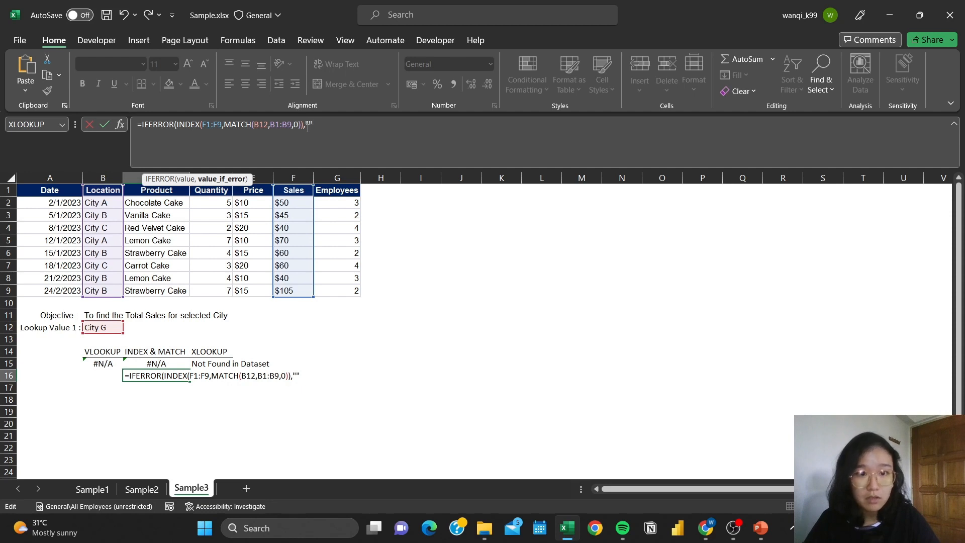
{"action": "type", "text": "Not Found in"}
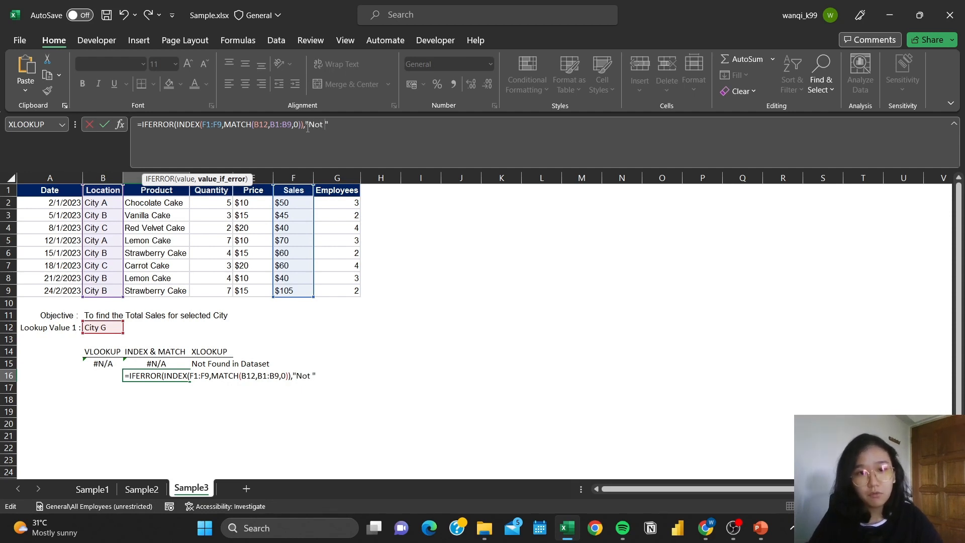
{"action": "type", "text": " Dataset"}
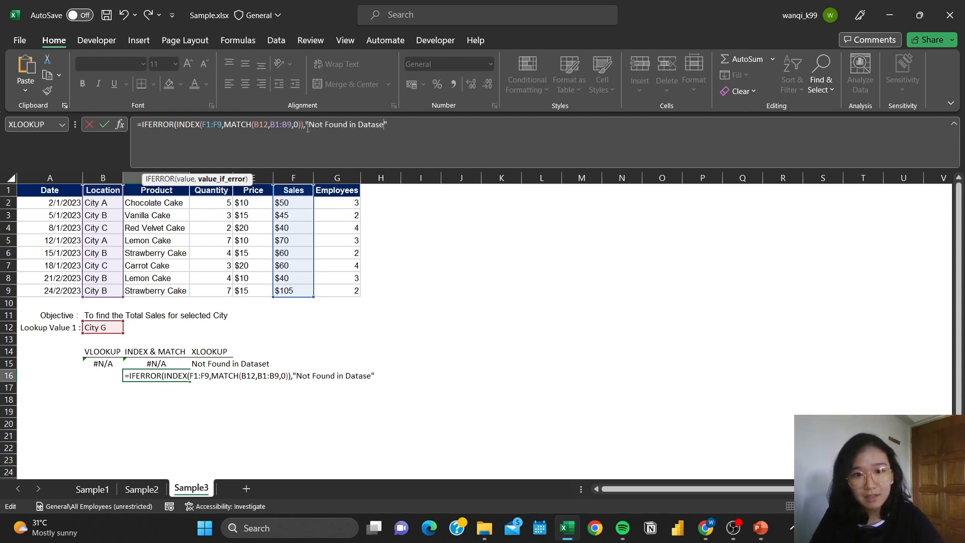
{"action": "type", "text": ")"}
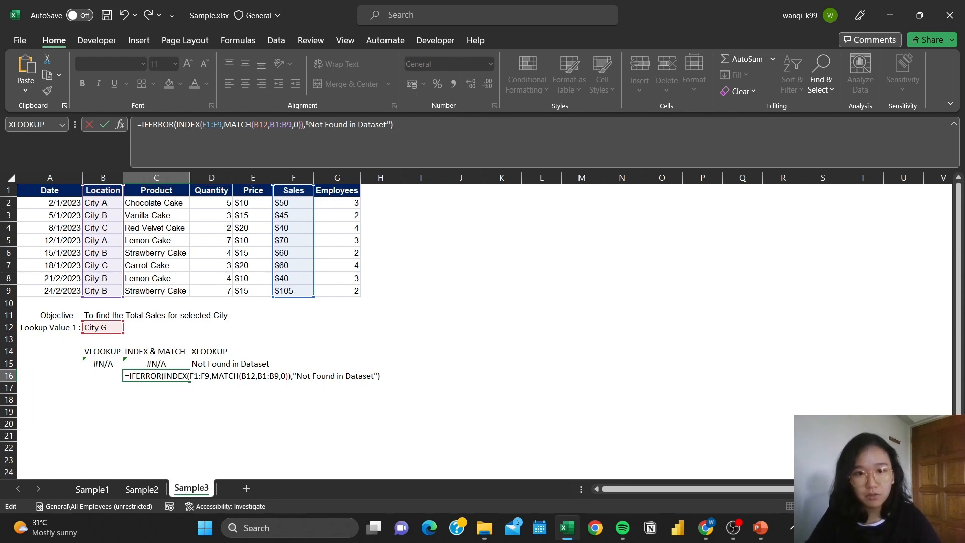
{"action": "key", "text": "Return"}
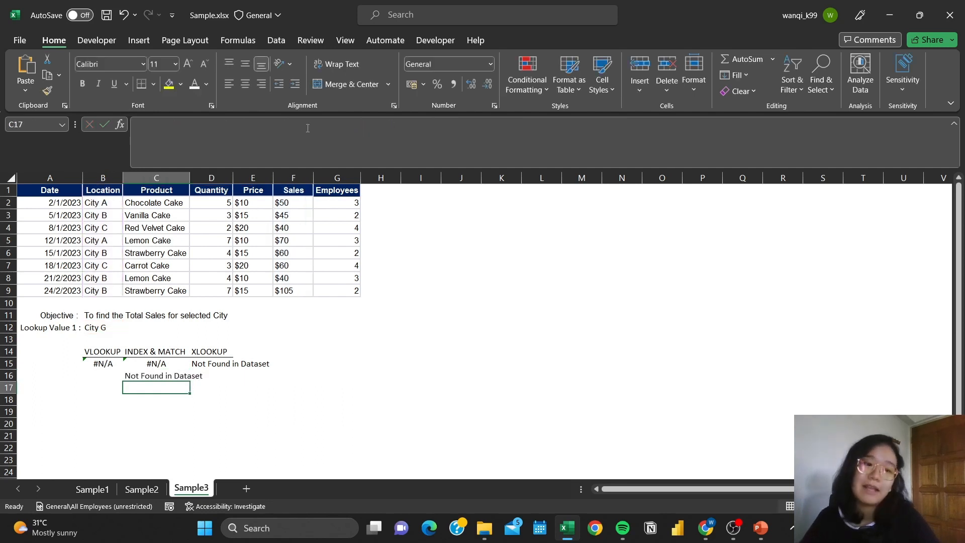
{"action": "left_click", "coordinate": [180, 378]}
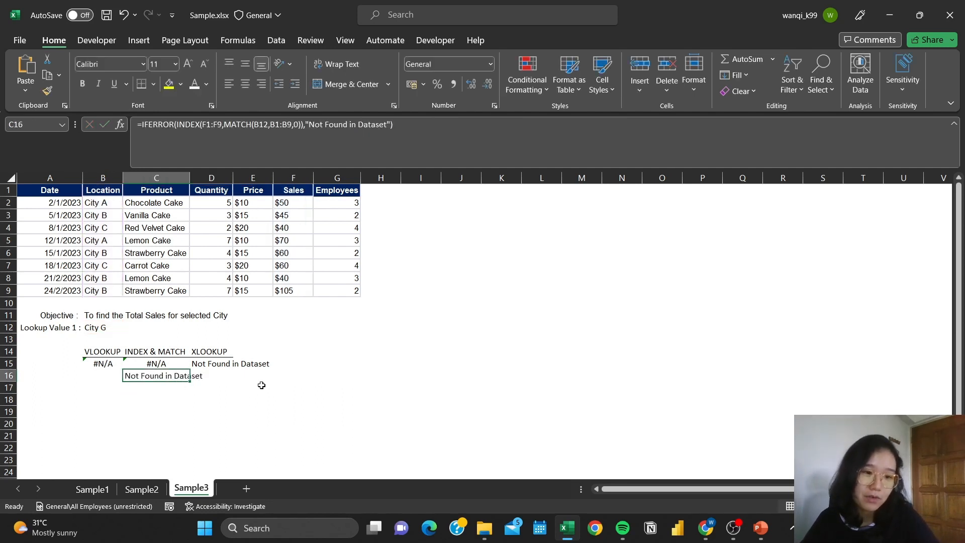